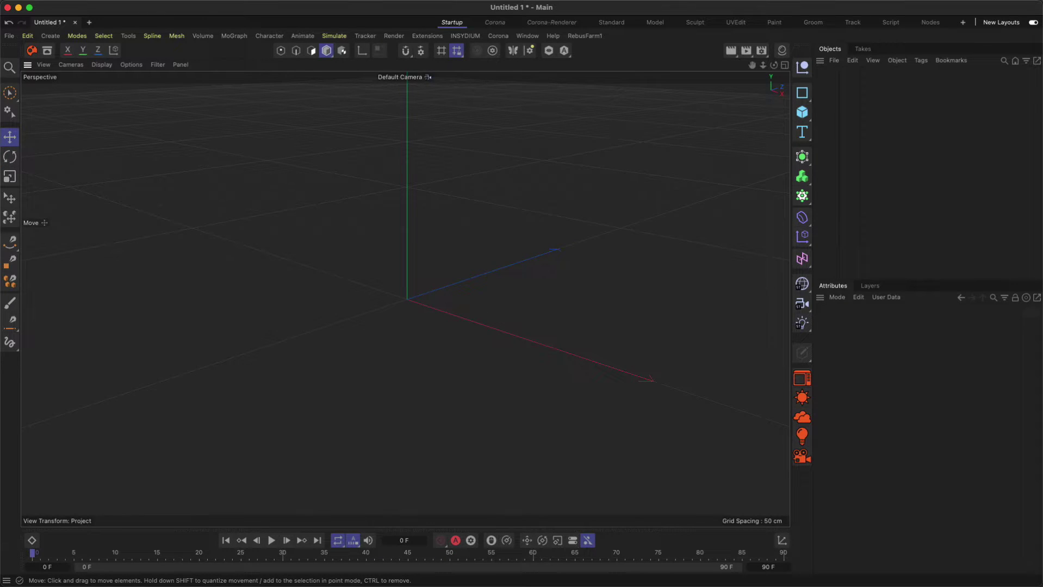
# Step: Pan the empty viewport, then briefly open and close the Commander search panel
pyautogui.click(103, 133)
pyautogui.keyDown('alt'); pyautogui.moveTo(93, 132); pyautogui.dragTo(57, 124, button='middle'); pyautogui.keyUp('alt')
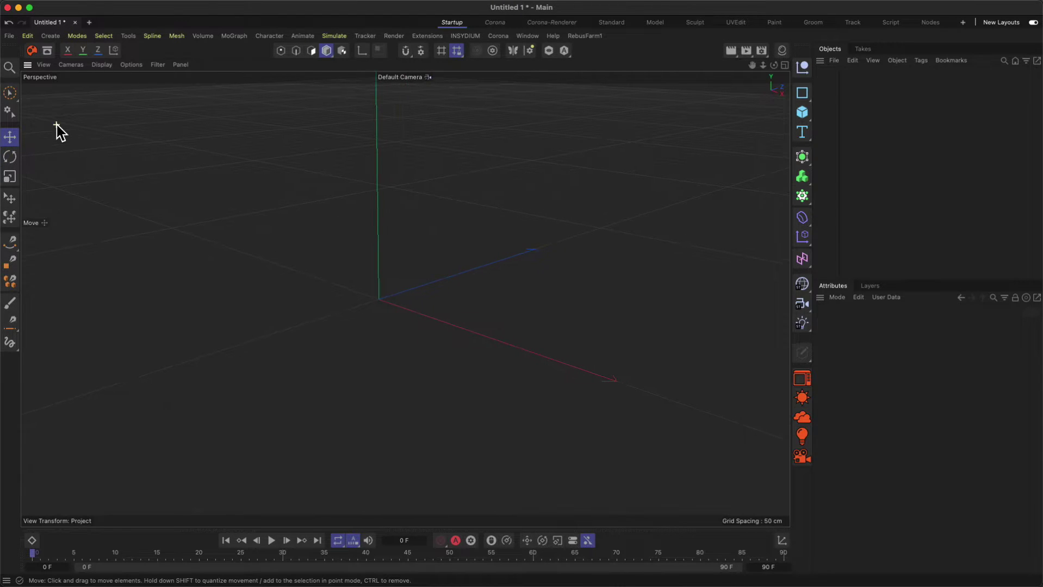
pyautogui.click(9, 66)
pyautogui.click(105, 116)
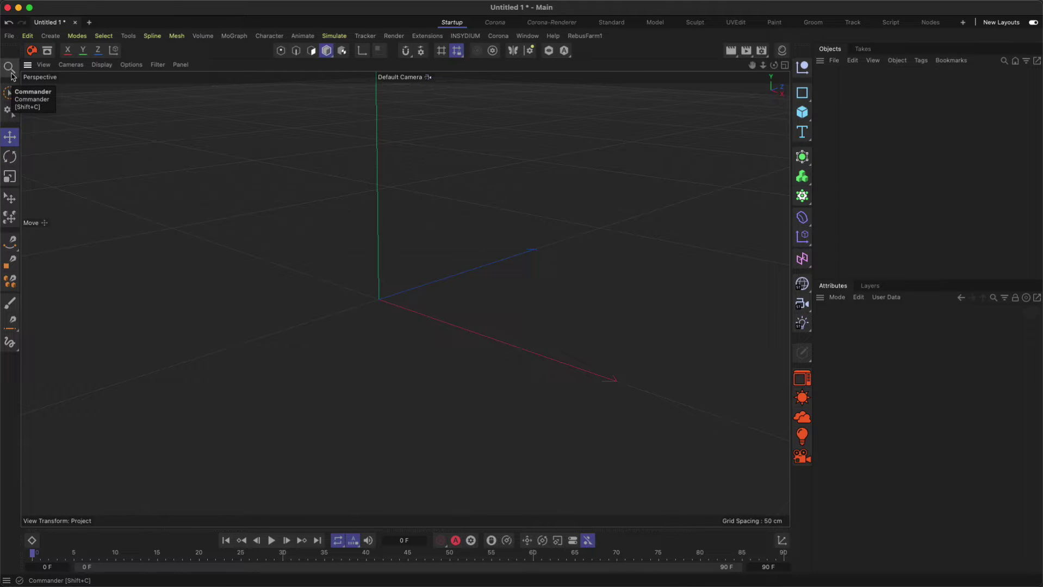
# Step: Search the Commander for 'cube' and create a default 200 cm Cube
pyautogui.click(12, 71)
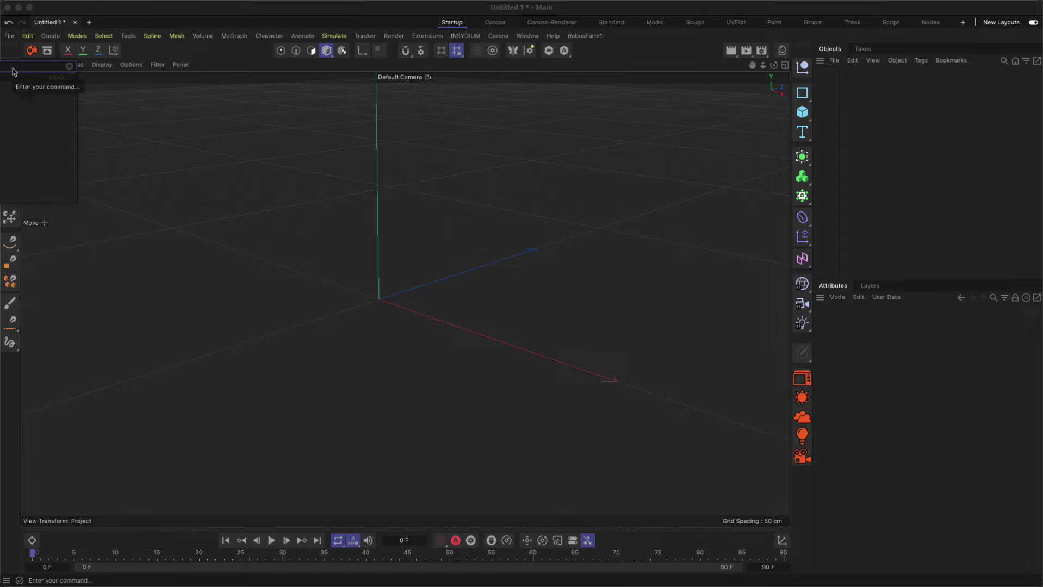
pyautogui.click(197, 124)
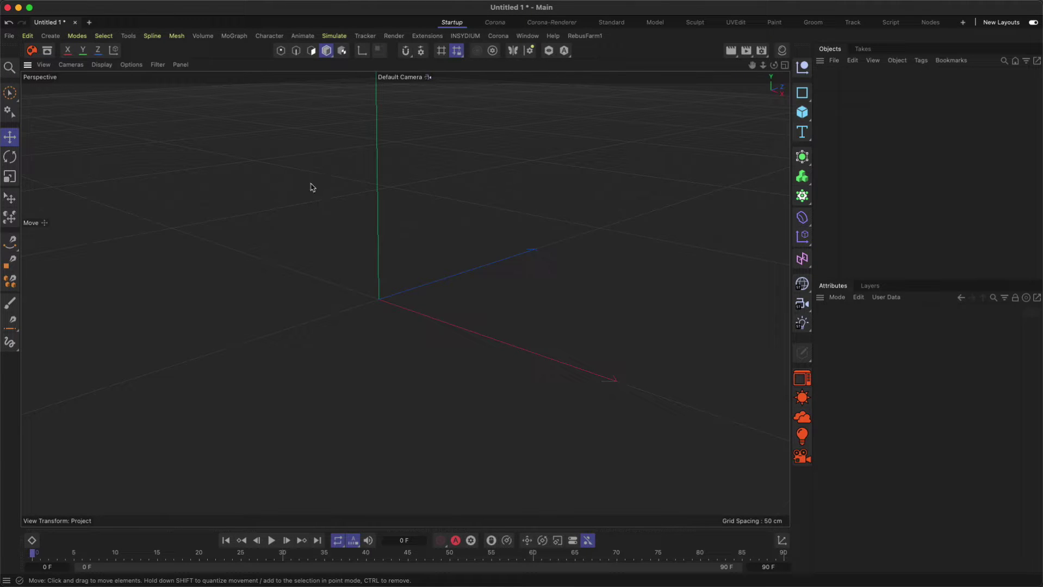
pyautogui.hotkey('shift', 'c')
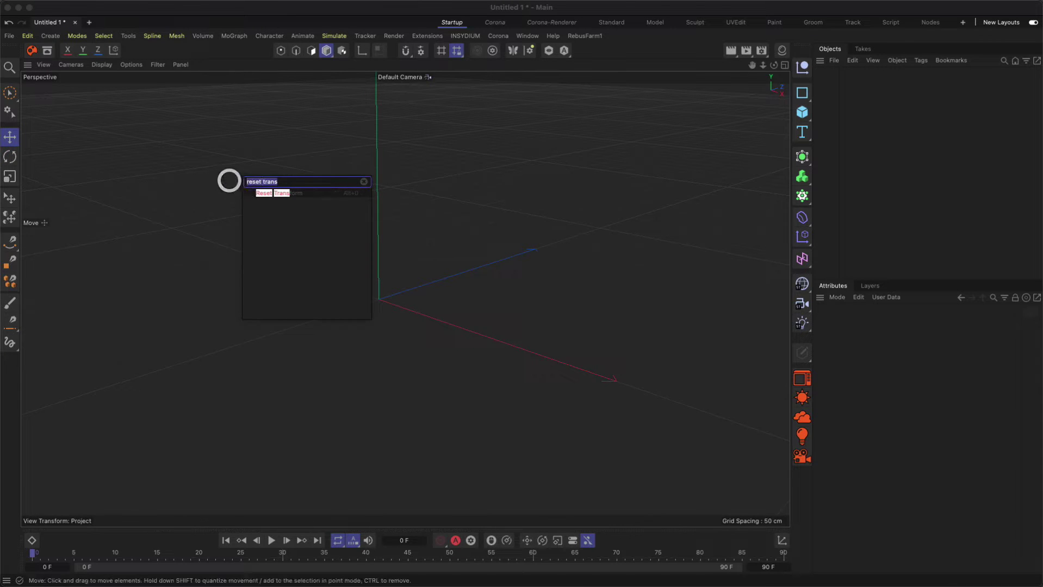
pyautogui.press('BackSpace')
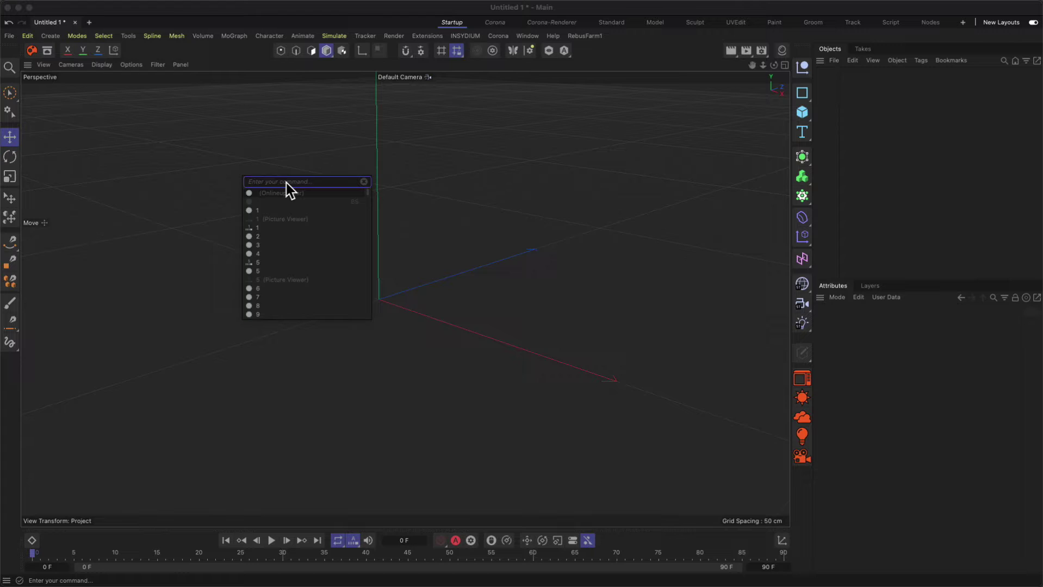
pyautogui.scroll(-10, 305, 241)
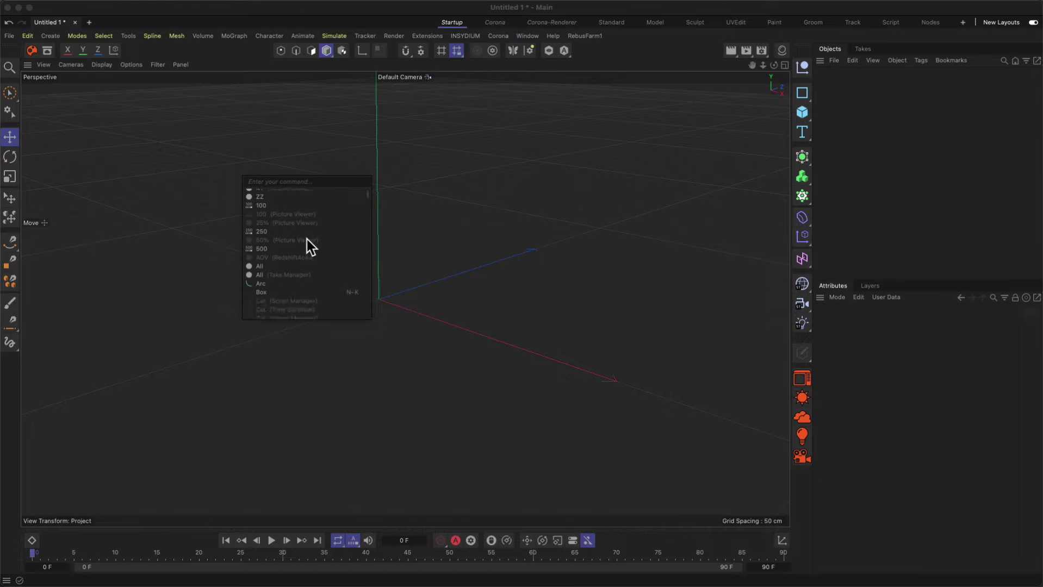
pyautogui.scroll(-15, 307, 241)
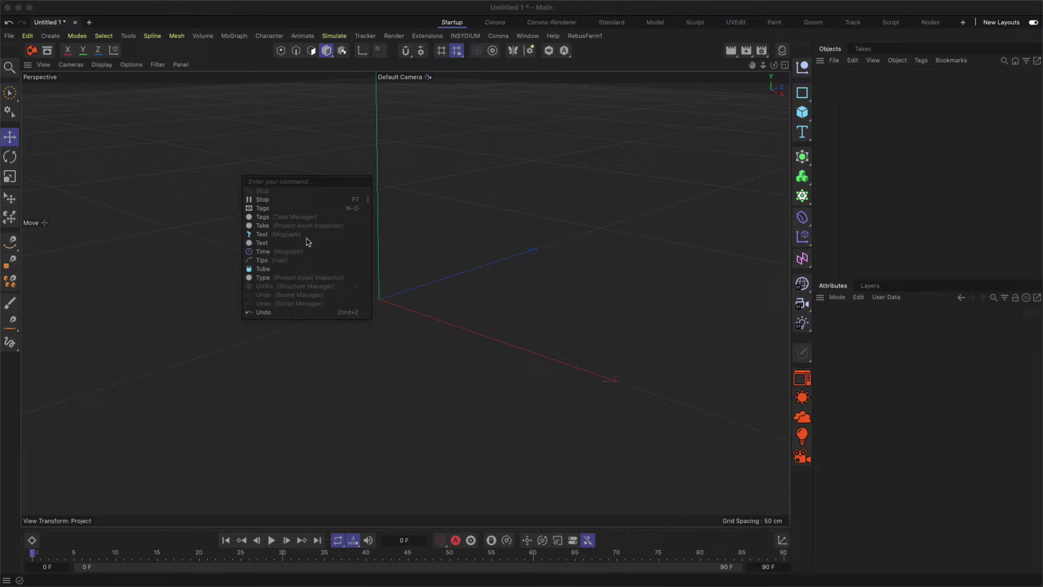
pyautogui.scroll(20, 307, 241)
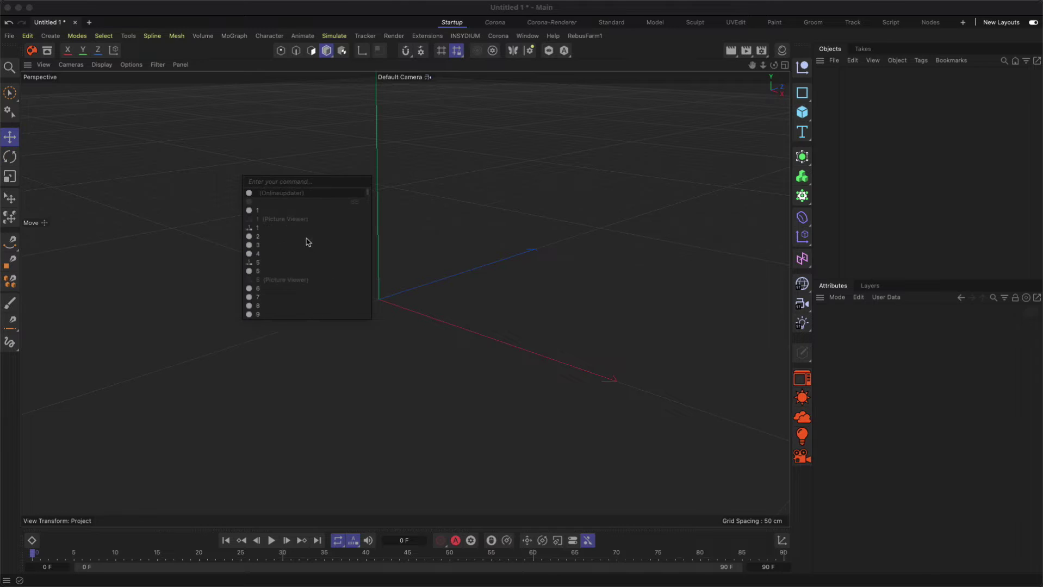
pyautogui.click(287, 184)
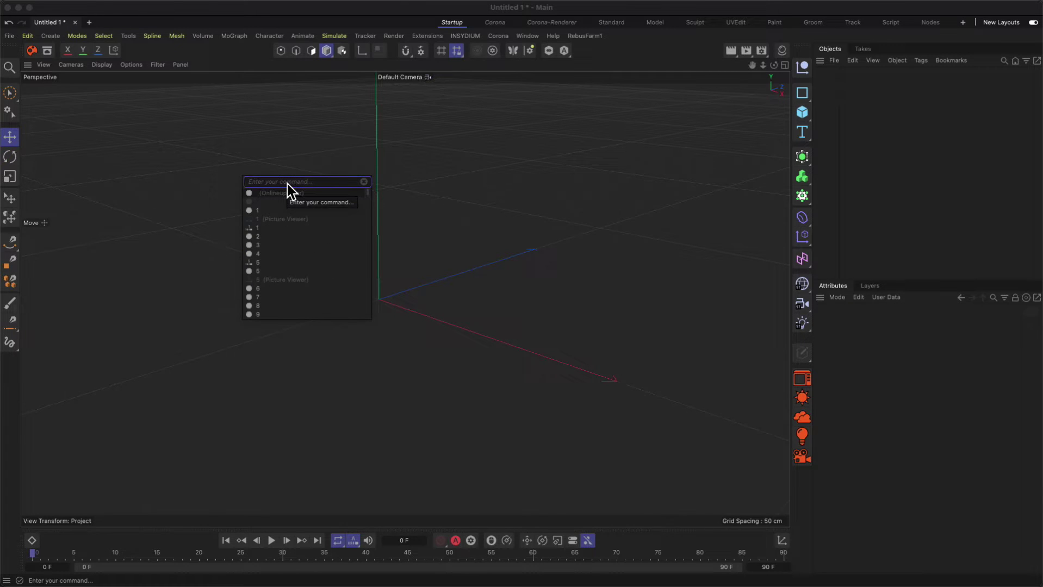
pyautogui.write('cube')
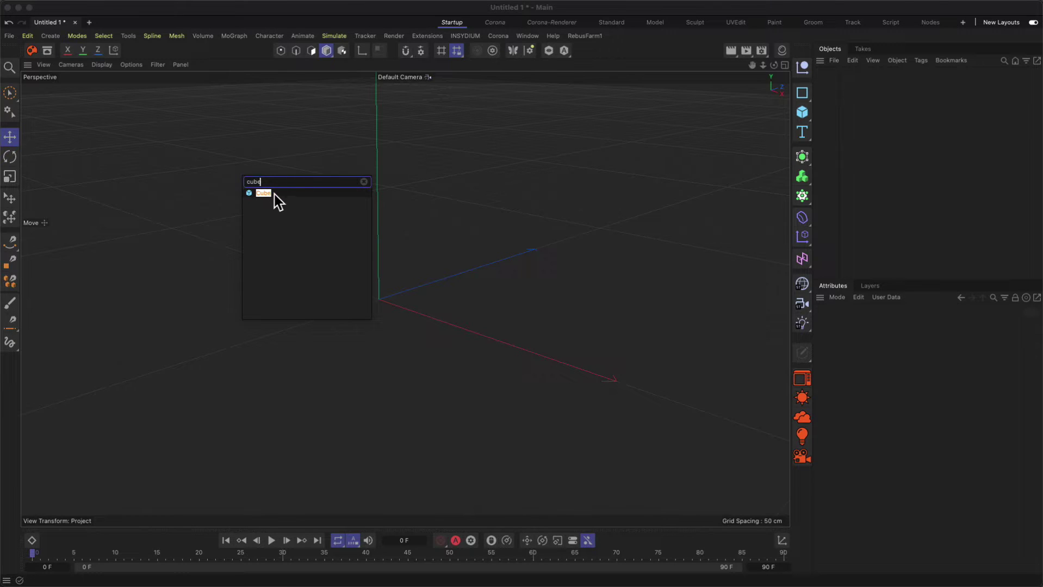
pyautogui.press('Return')
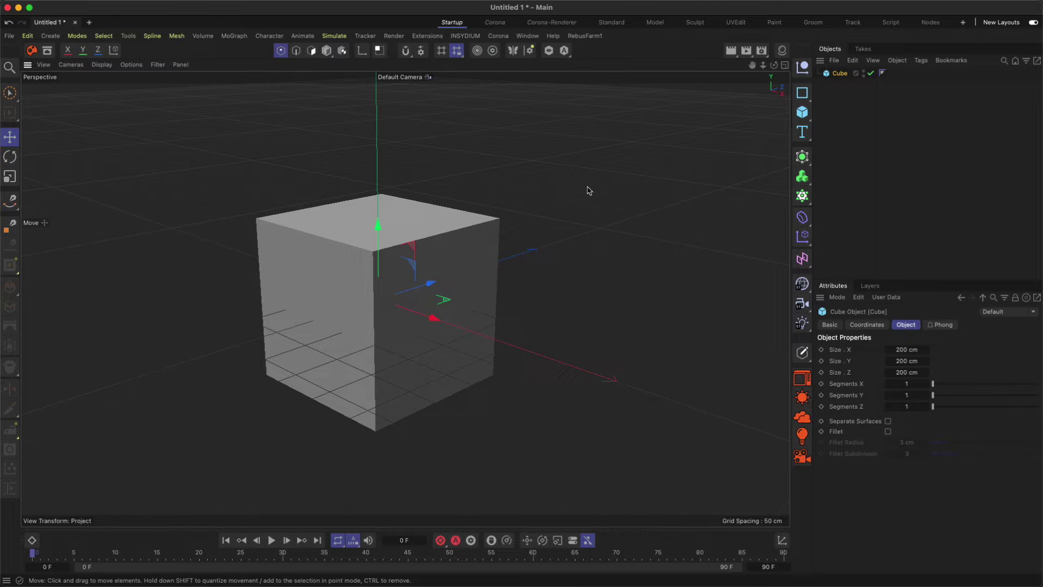
pyautogui.hotkey('shift', 'c')
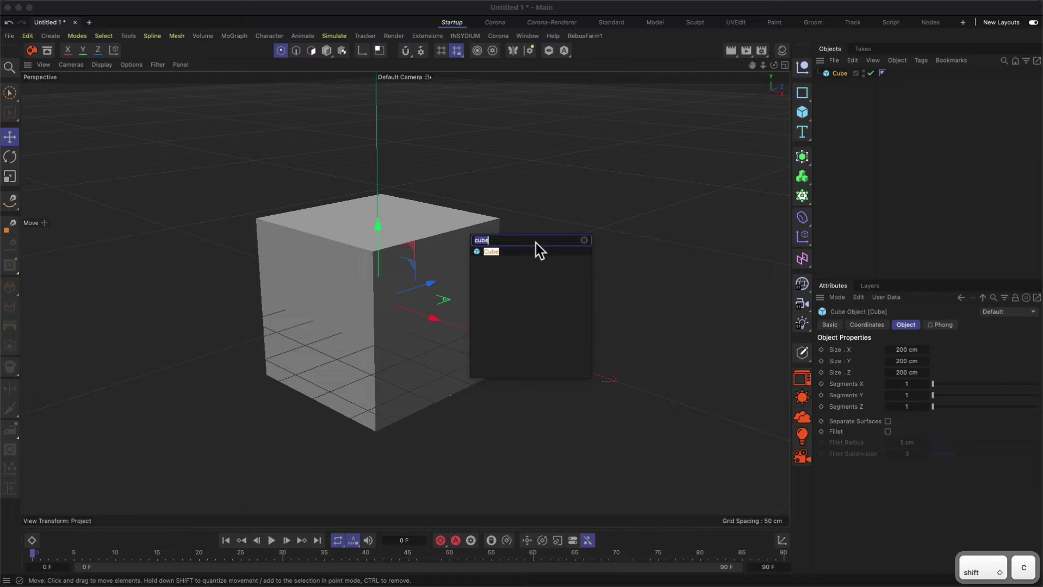
pyautogui.press('BackSpace')
pyautogui.write('asdf')
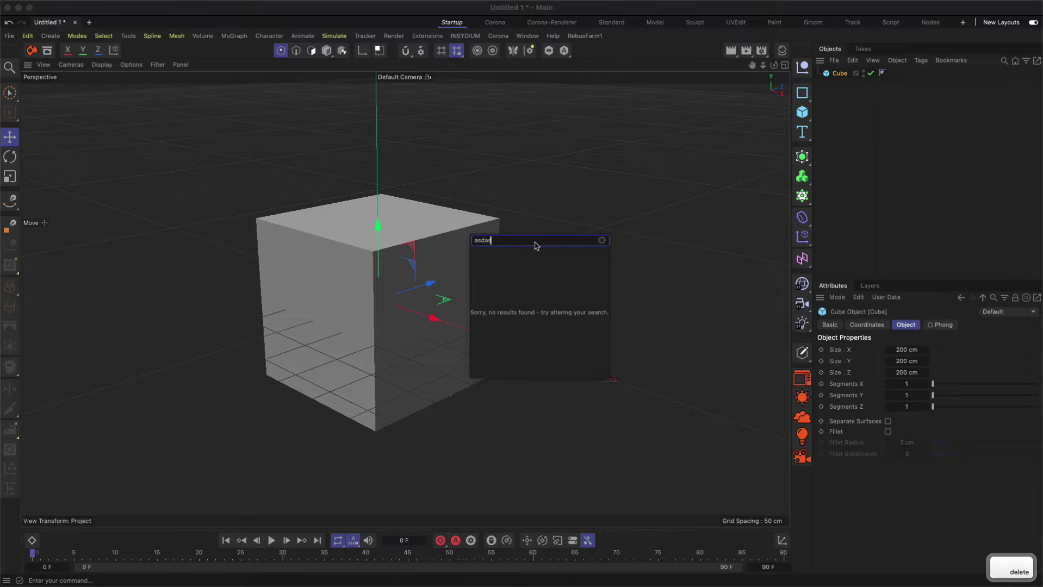
pyautogui.press('BackSpace')
pyautogui.press('BackSpace')
pyautogui.press('BackSpace')
pyautogui.press('BackSpace')
pyautogui.press('Escape')
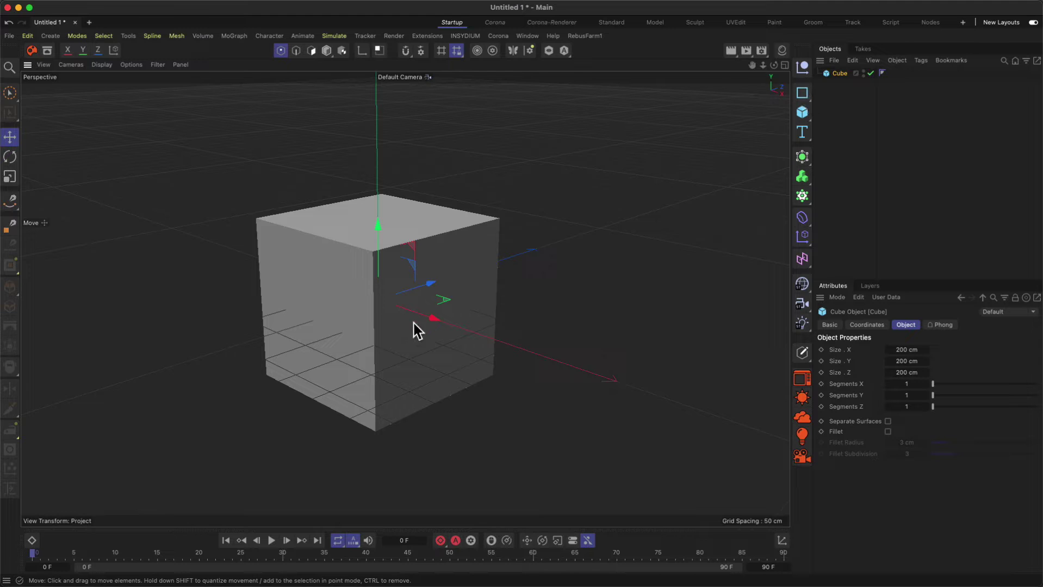
# Step: Drag the cube left, down and then up, away from the origin, and select it
pyautogui.moveTo(426, 296); pyautogui.dragTo(230, 337)
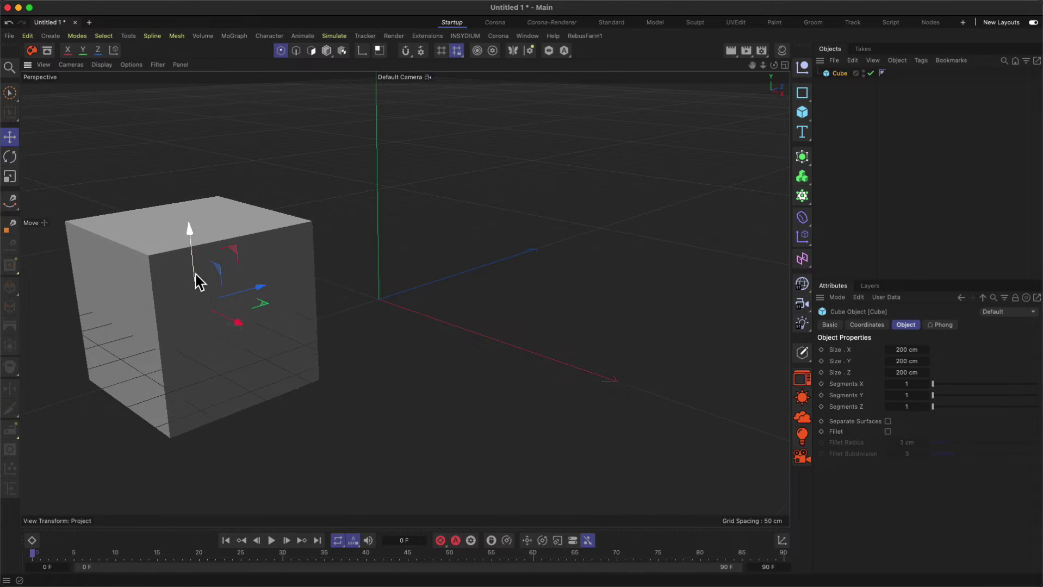
pyautogui.moveTo(195, 276); pyautogui.dragTo(173, 205)
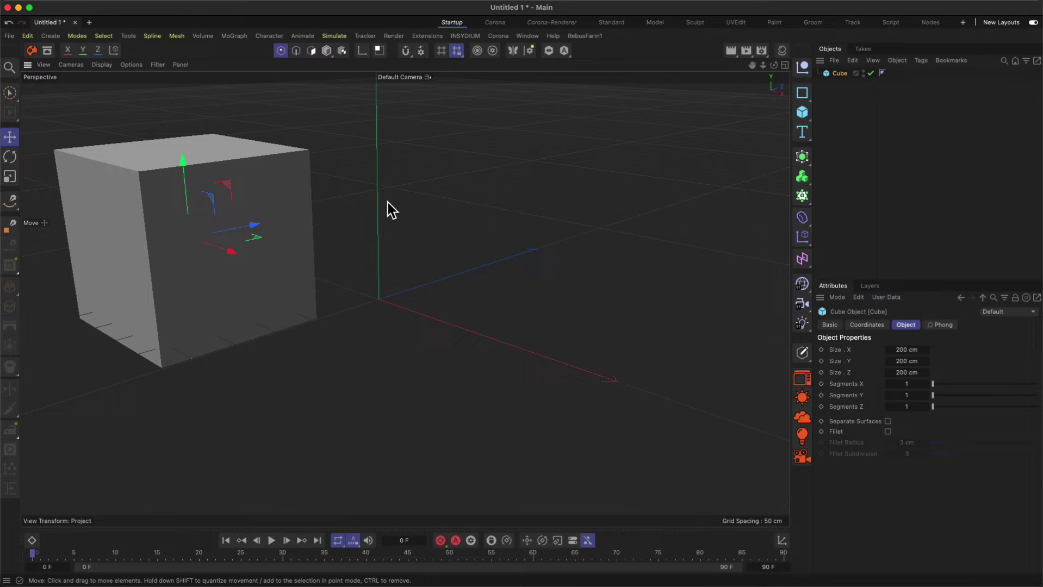
pyautogui.click(835, 73)
# Step: Run Reset Transform via a 'reset tran' Commander search to return the Cube to the origin
pyautogui.hotkey('shift', 'c')
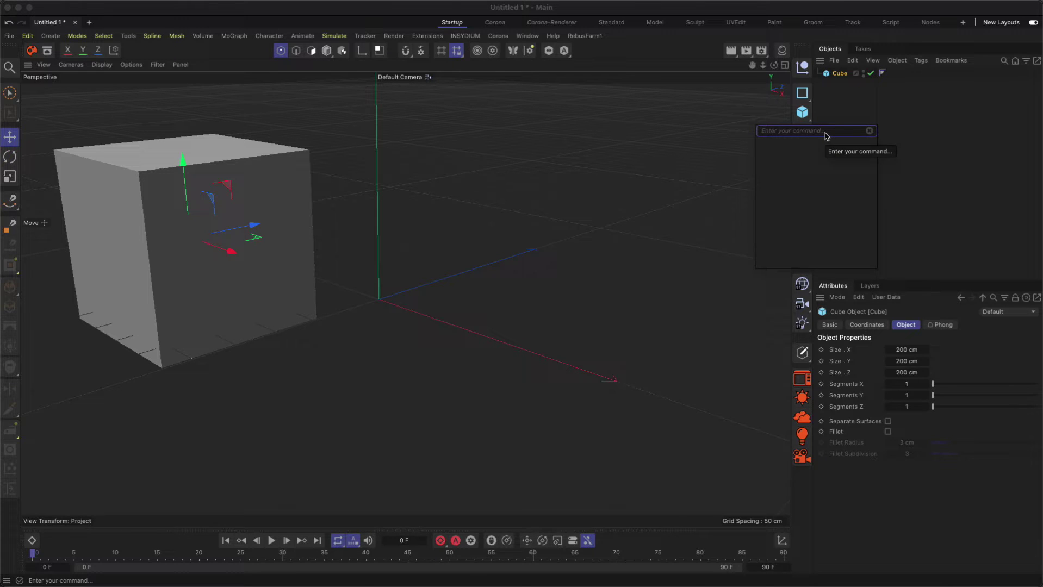
pyautogui.write('reset tran')
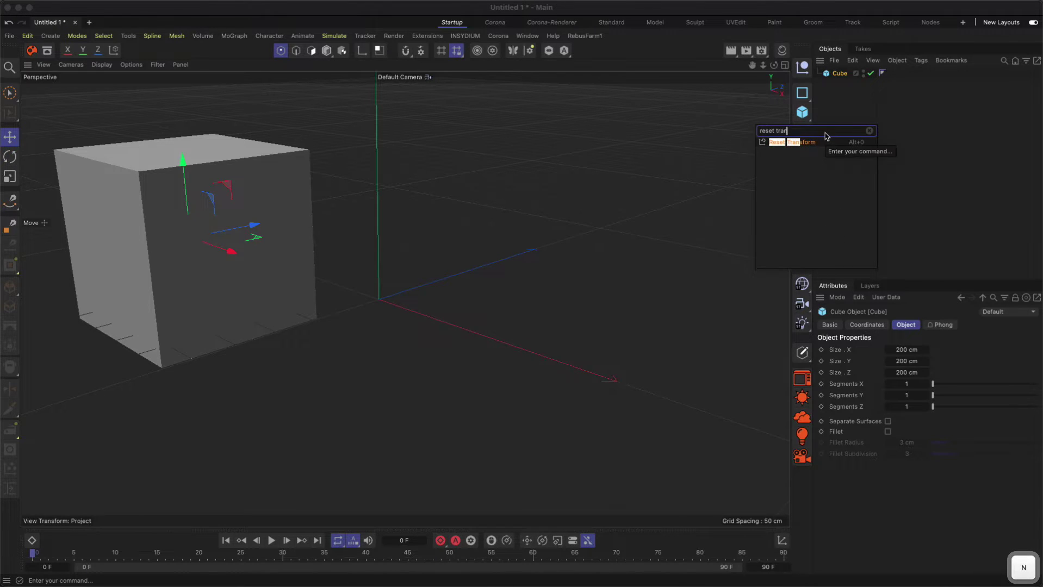
pyautogui.press('Return')
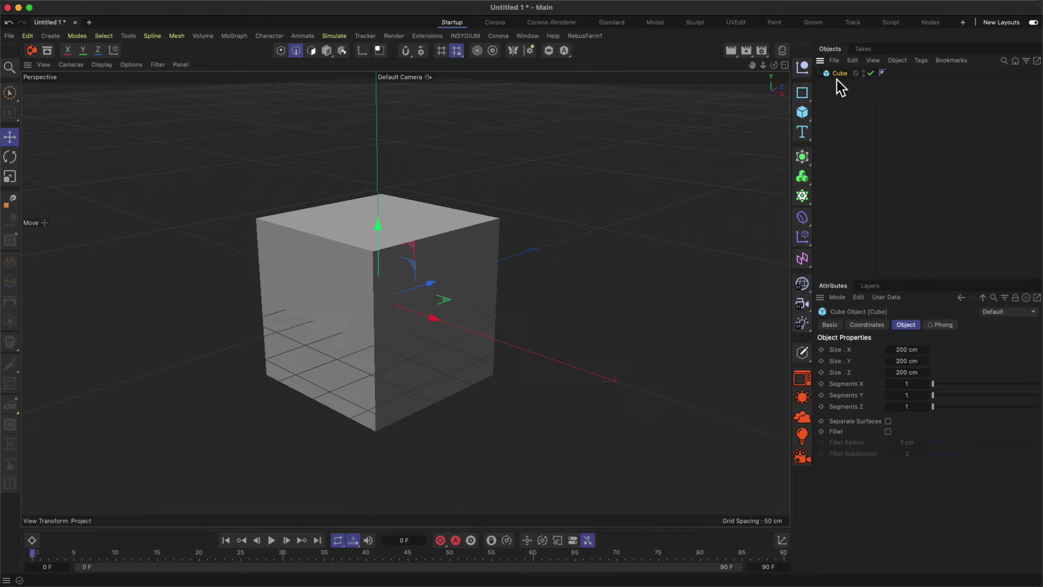
# Step: Add a Null, parent the Cube under it, and move the Null to the left
pyautogui.click(803, 68)
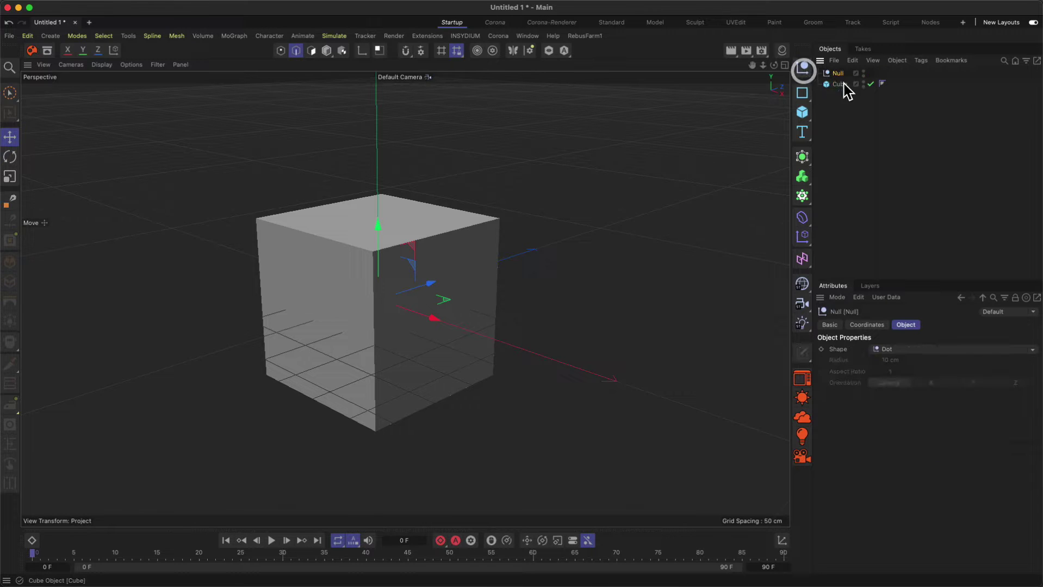
pyautogui.moveTo(839, 85); pyautogui.dragTo(839, 77)
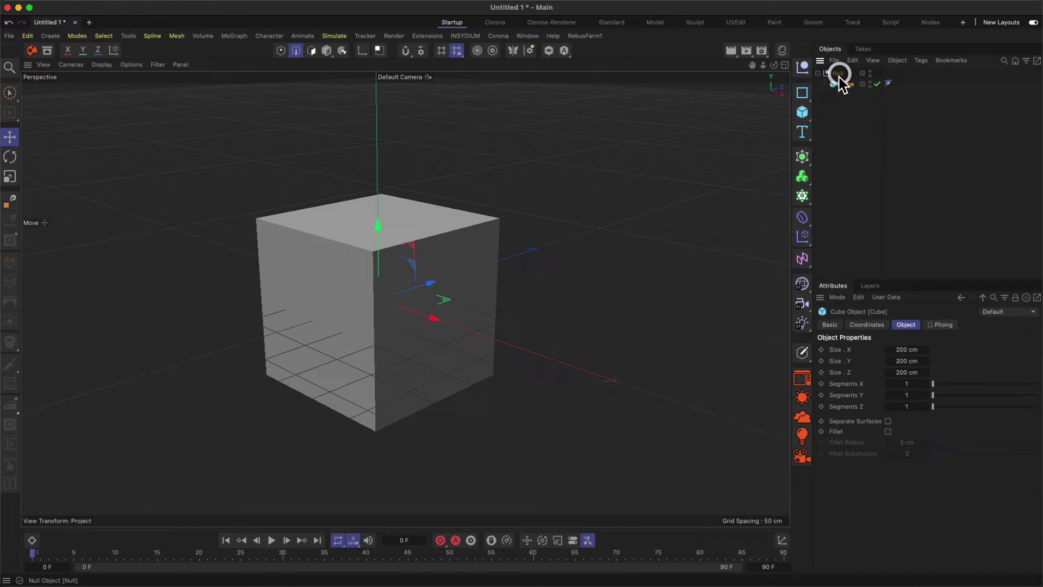
pyautogui.click(838, 73)
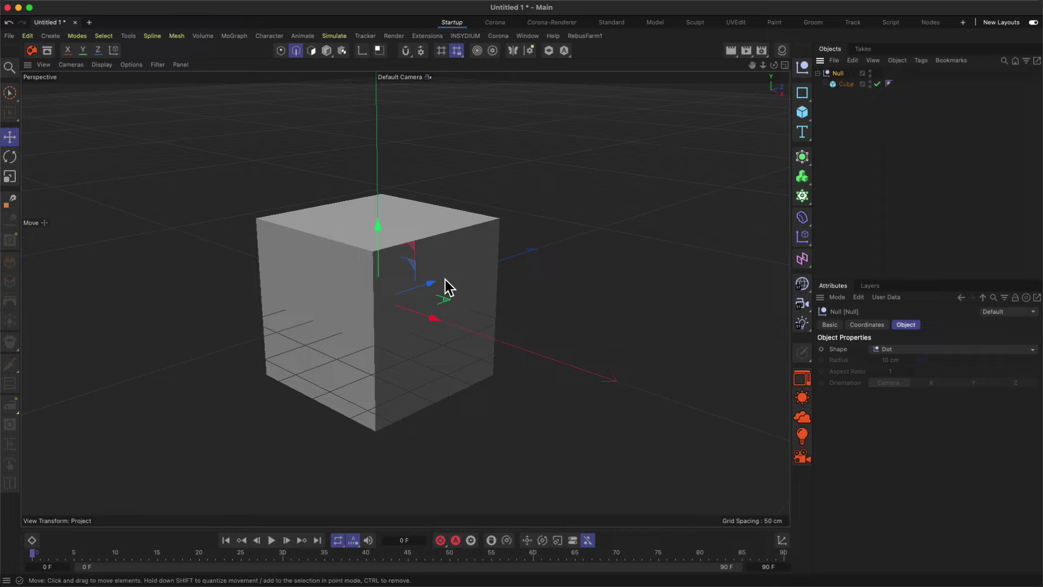
pyautogui.moveTo(442, 283); pyautogui.dragTo(208, 284)
# Step: Offset the Cube inside the Null, then run Reset Transform on the Null and undo it
pyautogui.click(844, 84)
pyautogui.moveTo(180, 326); pyautogui.dragTo(217, 322)
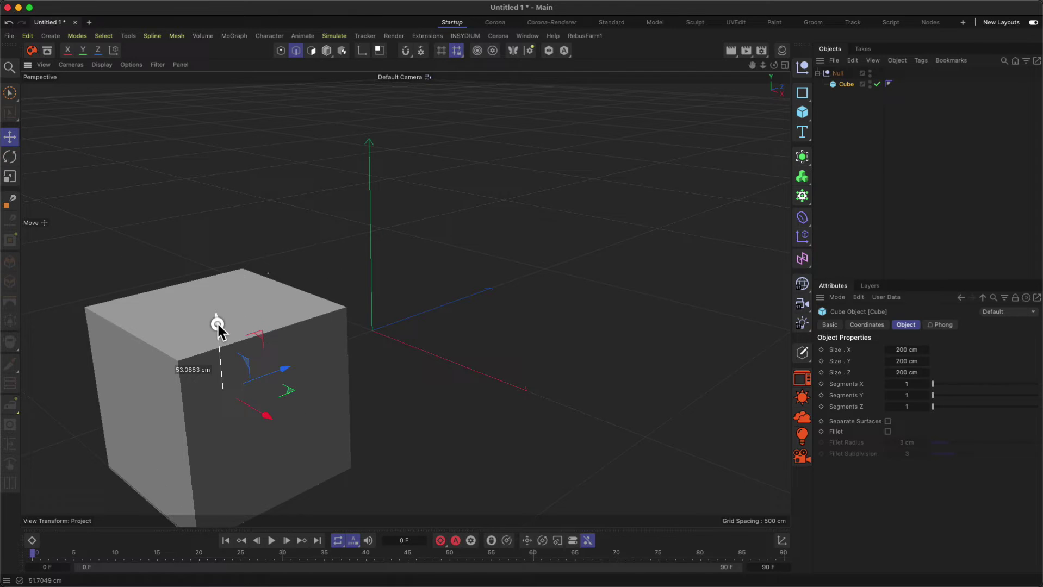
pyautogui.keyDown('alt'); pyautogui.moveTo(314, 321); pyautogui.dragTo(312, 296); pyautogui.keyUp('alt')
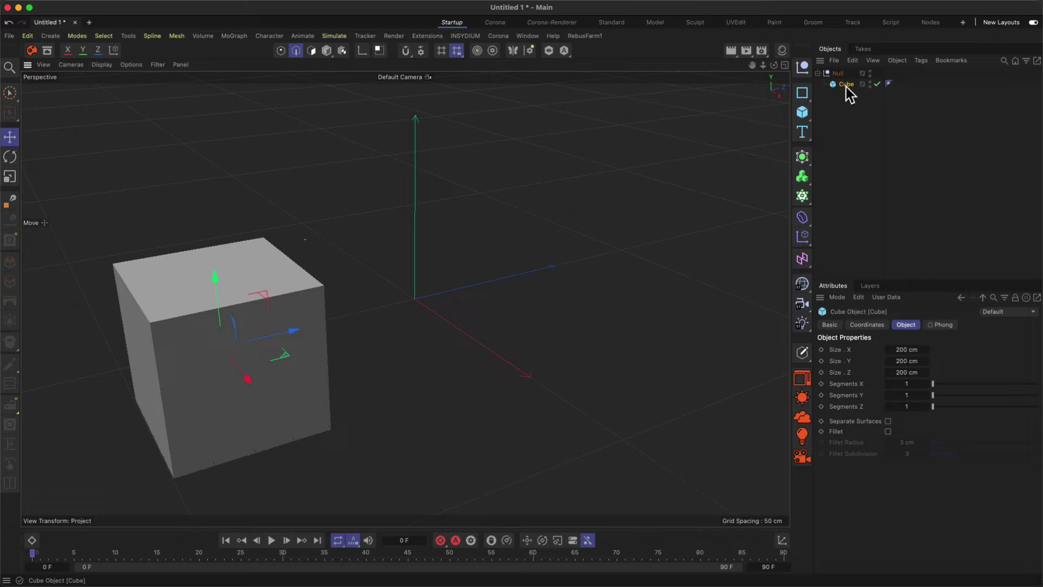
pyautogui.click(839, 74)
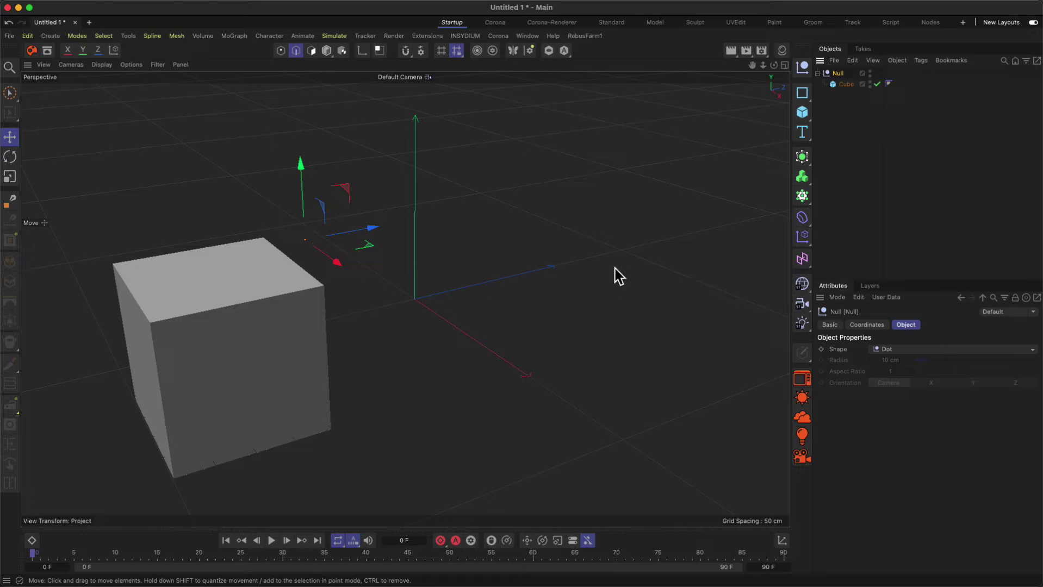
pyautogui.hotkey('shift', 'c')
pyautogui.press('Return')
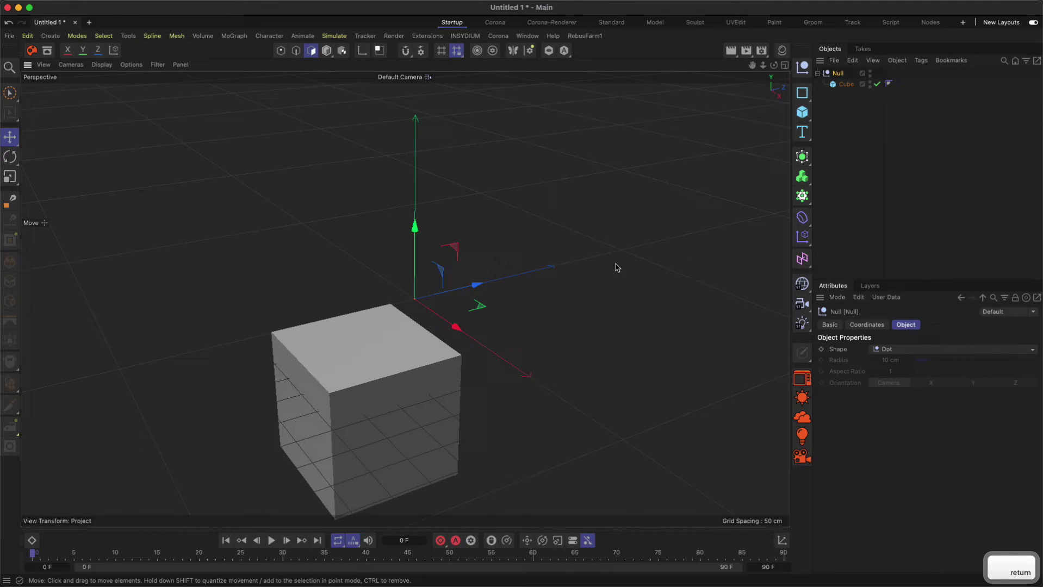
pyautogui.press('super+z')
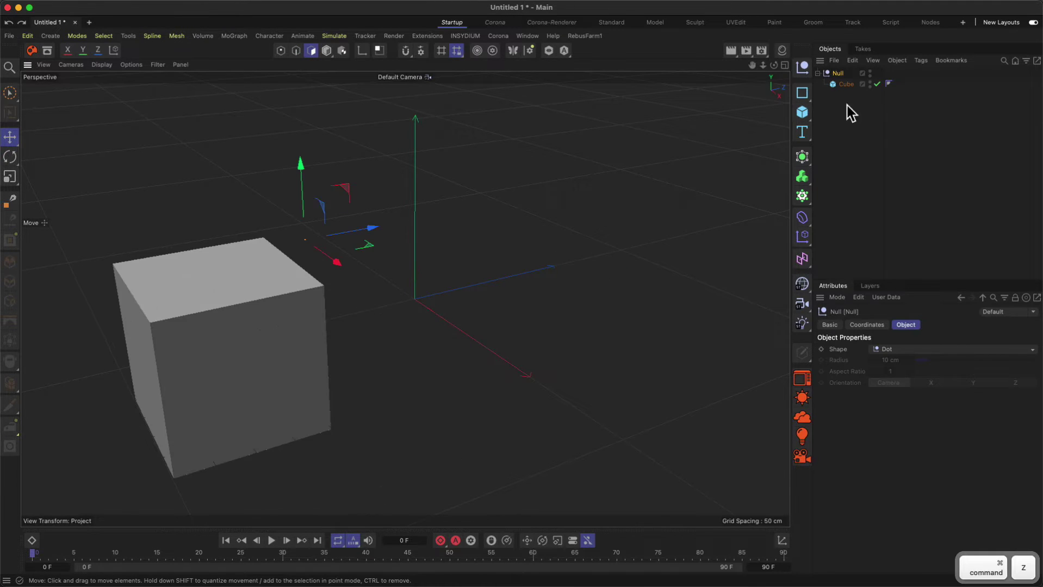
# Step: Run Reset PSR on the Cube so it moves onto its parent Null's position
pyautogui.click(842, 84)
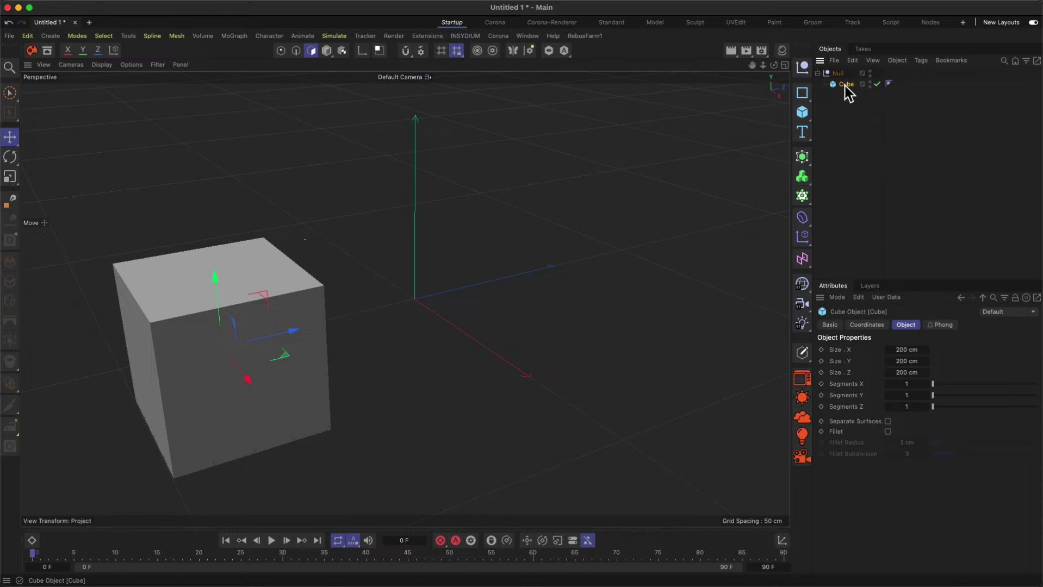
pyautogui.hotkey('shift', 'c')
pyautogui.write('reset psr')
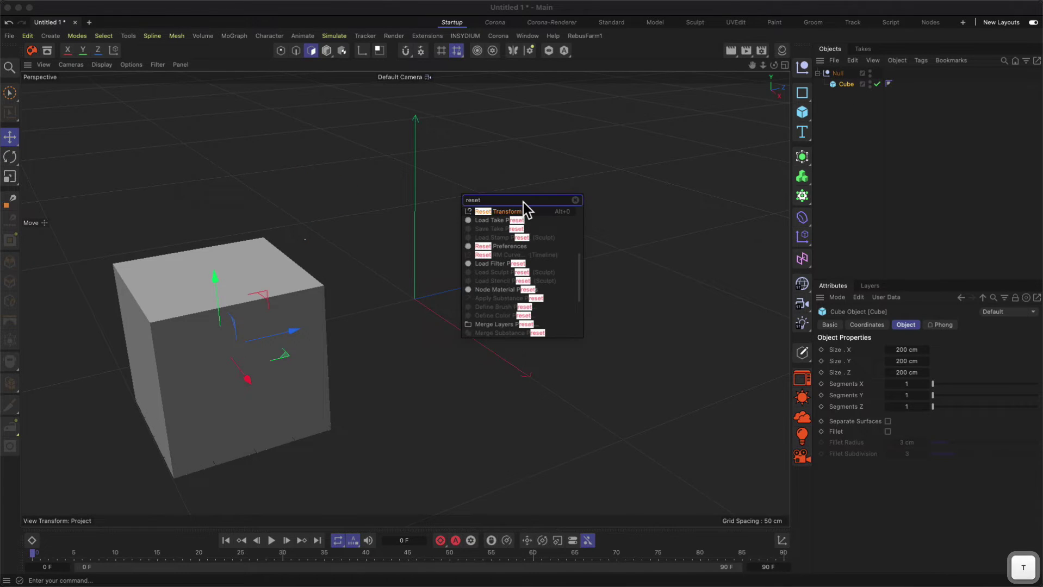
pyautogui.press('Return')
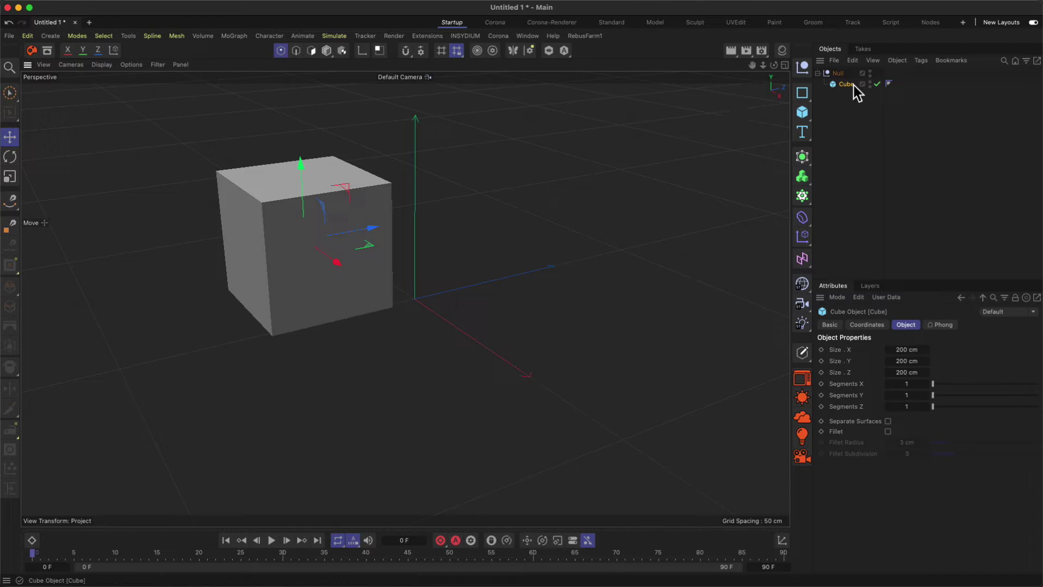
pyautogui.click(839, 74)
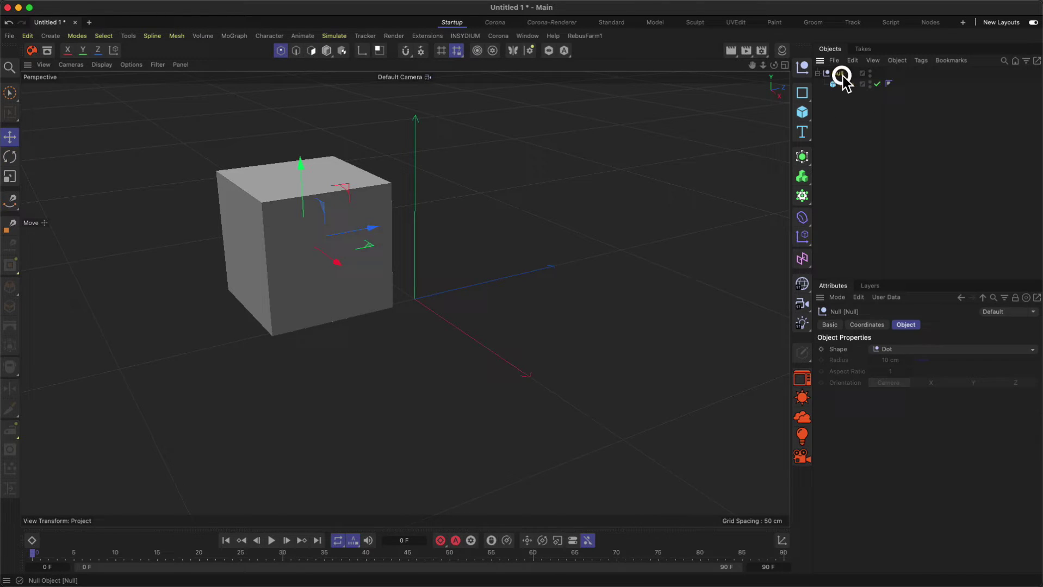
pyautogui.click(842, 83)
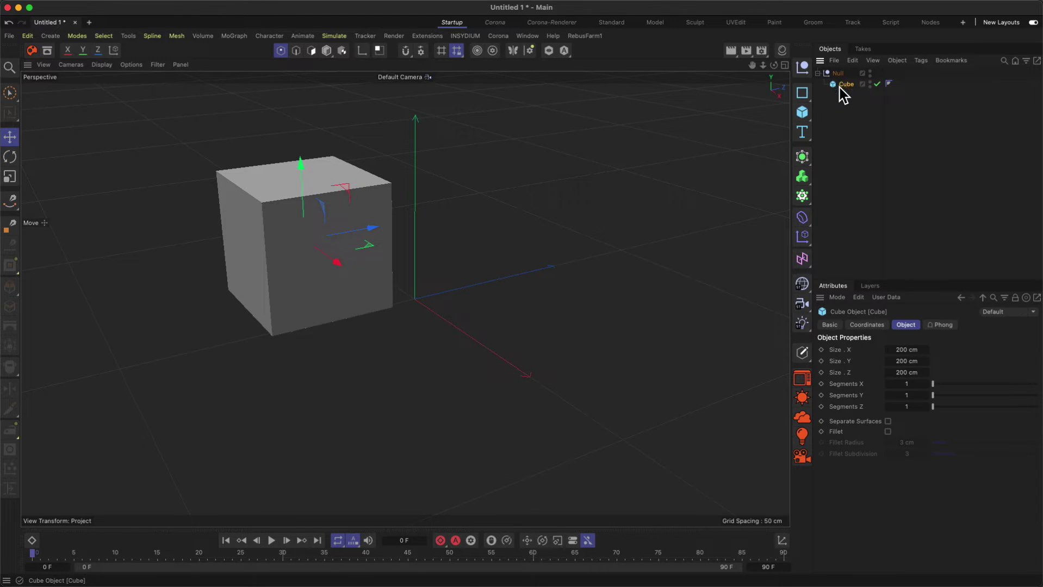
# Step: Show the Coordinates tab and check the Null's position (P.Y 146.1484 cm, P.Z -200.2449 cm)
pyautogui.click(843, 84)
pyautogui.click(860, 324)
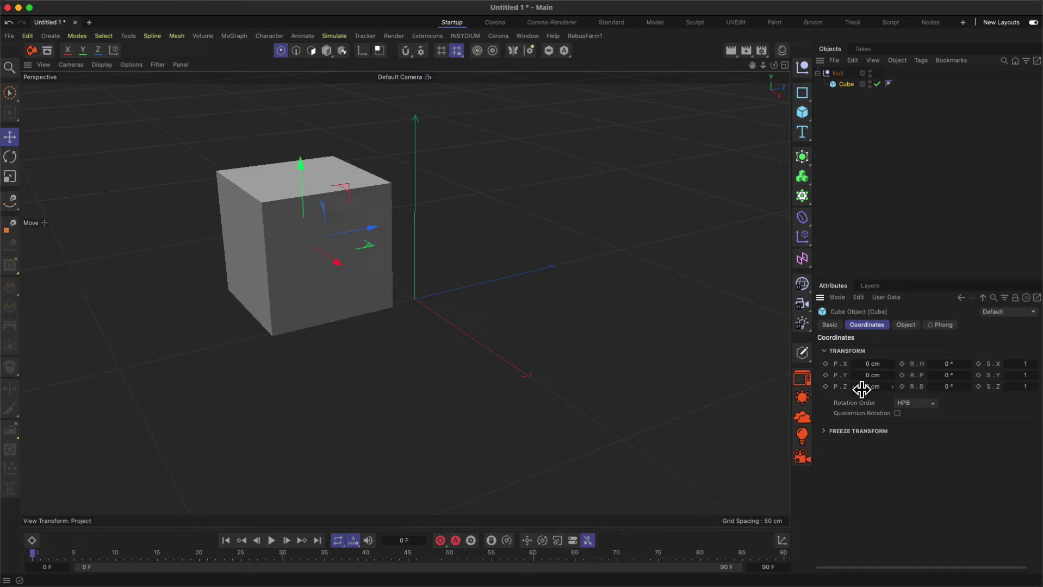
pyautogui.click(837, 74)
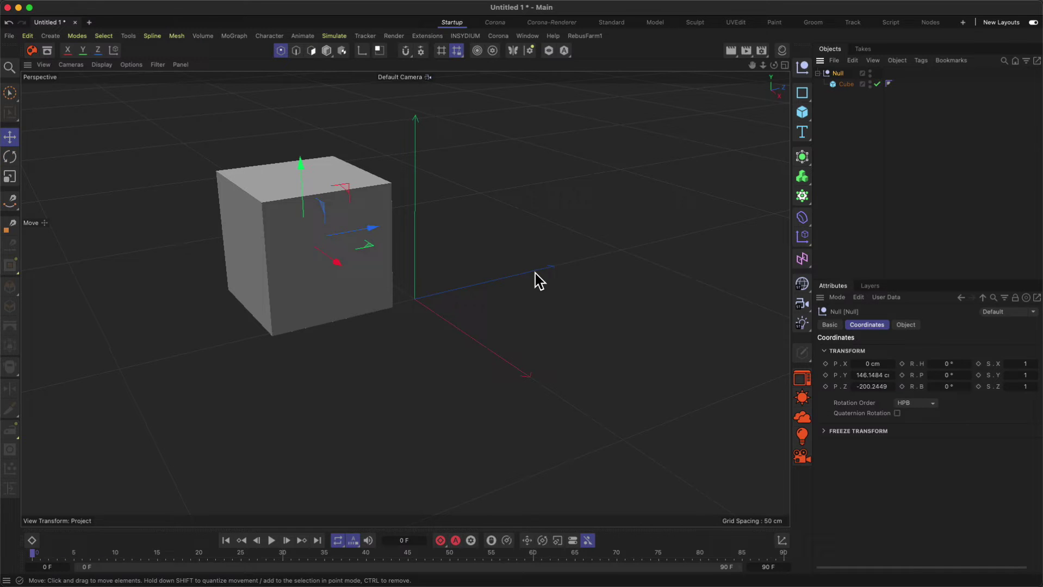
# Step: Open the Commander, search 'reset', then clear the query
pyautogui.hotkey('shift', 'c')
pyautogui.write('reset')
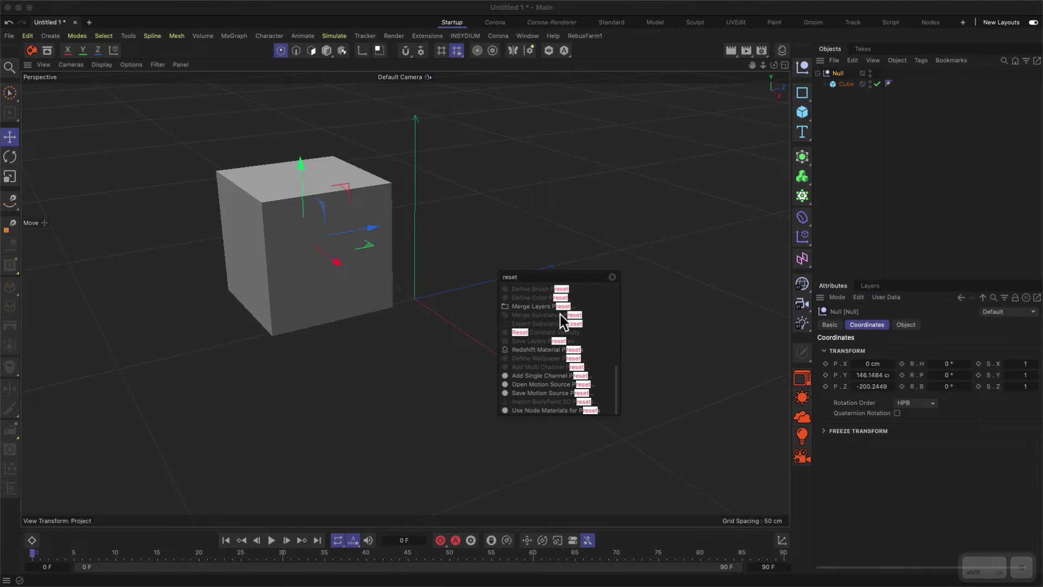
pyautogui.scroll(10, 560, 309)
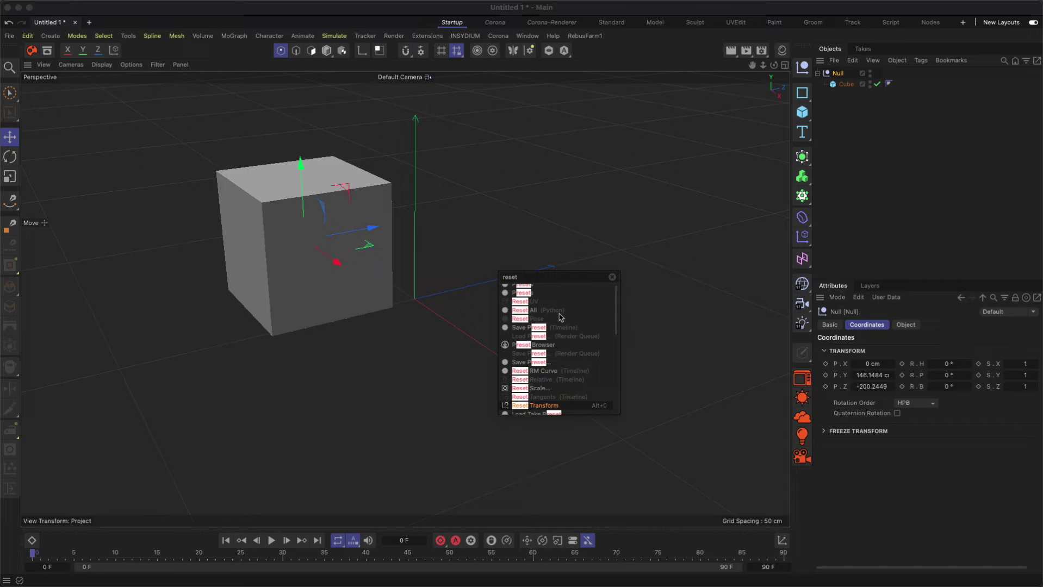
pyautogui.doubleClick(516, 278)
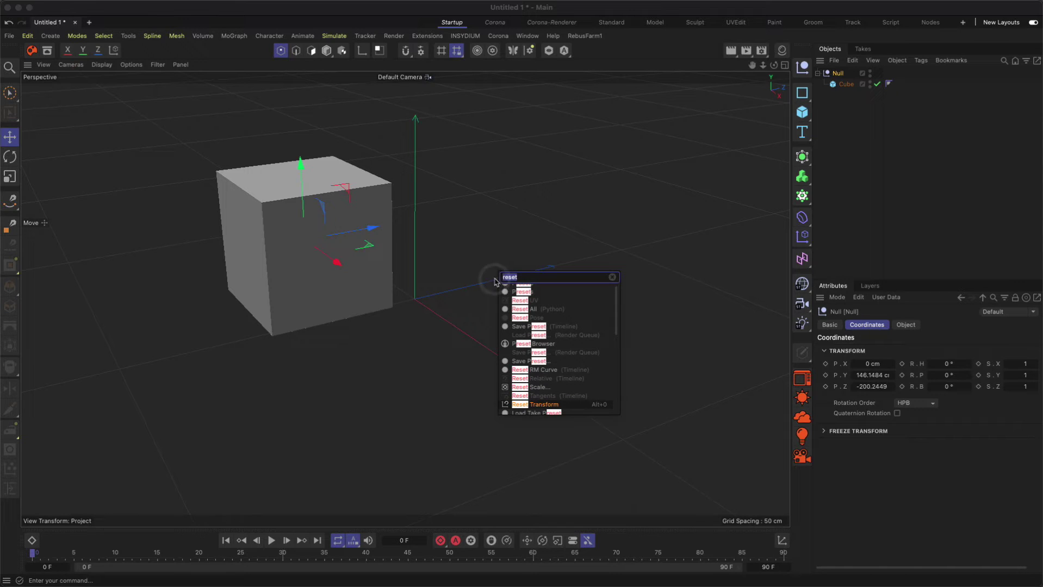
pyautogui.press('BackSpace')
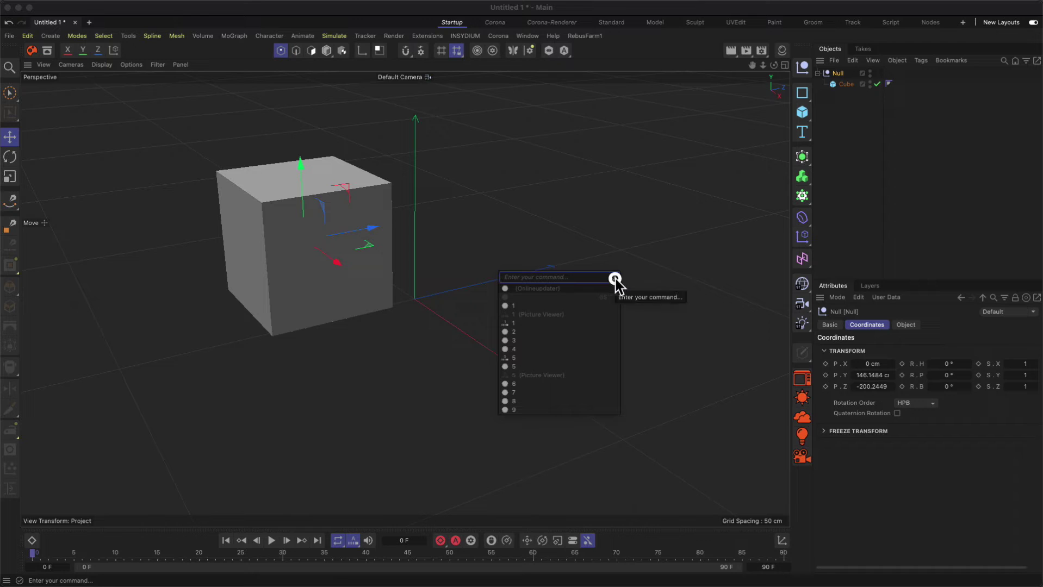
# Step: Close the Commander and show the Cube's Object properties: 200 cm sides, 1 segment each
pyautogui.press('Escape')
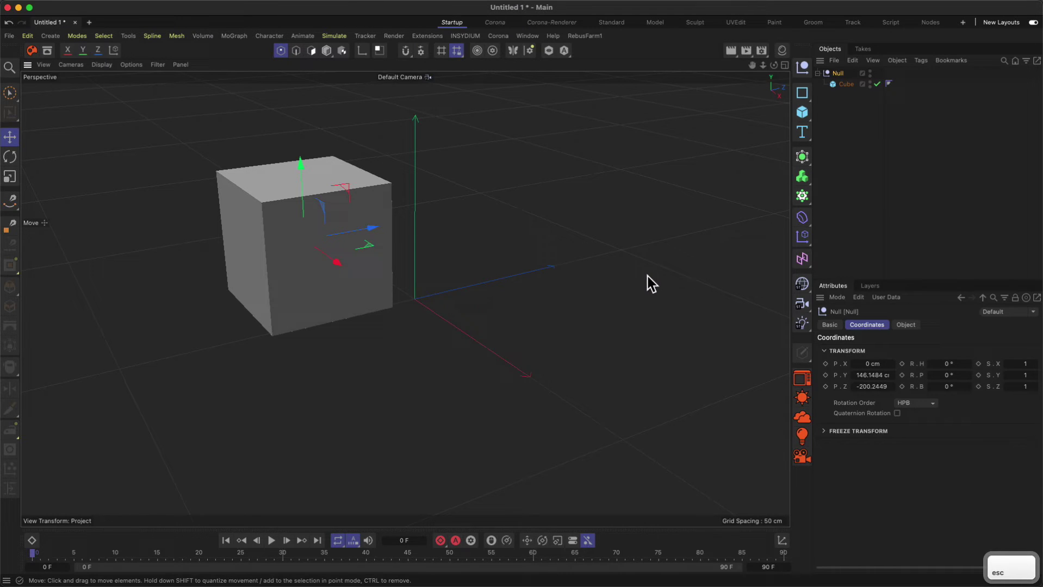
pyautogui.click(906, 325)
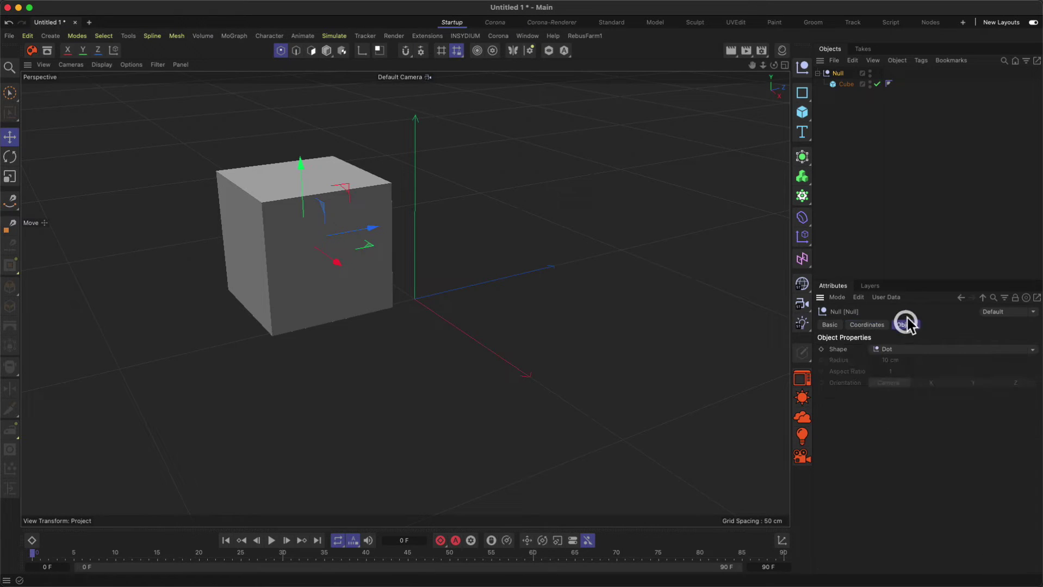
pyautogui.click(846, 83)
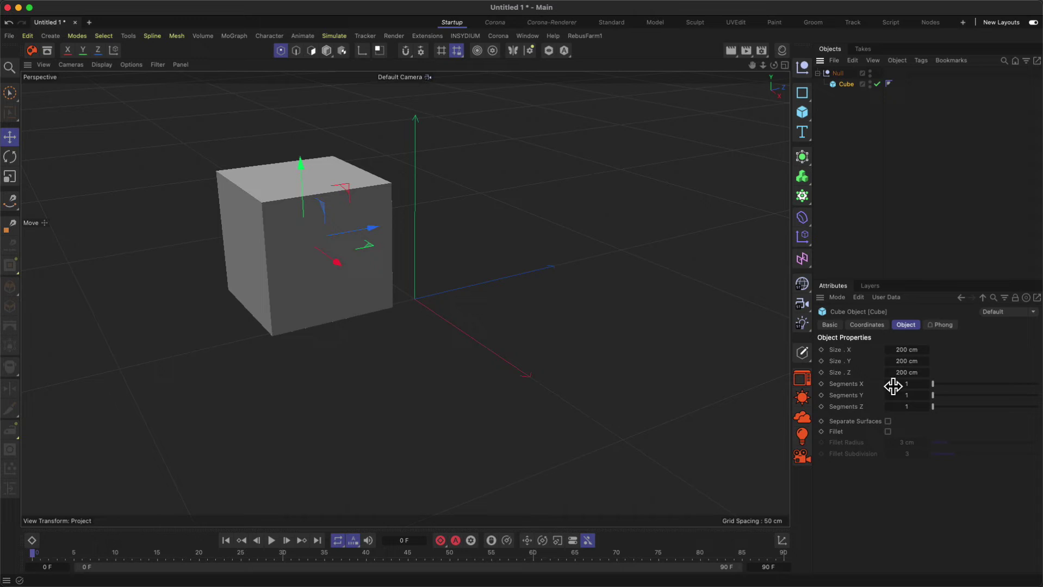
pyautogui.rightClick(964, 354)
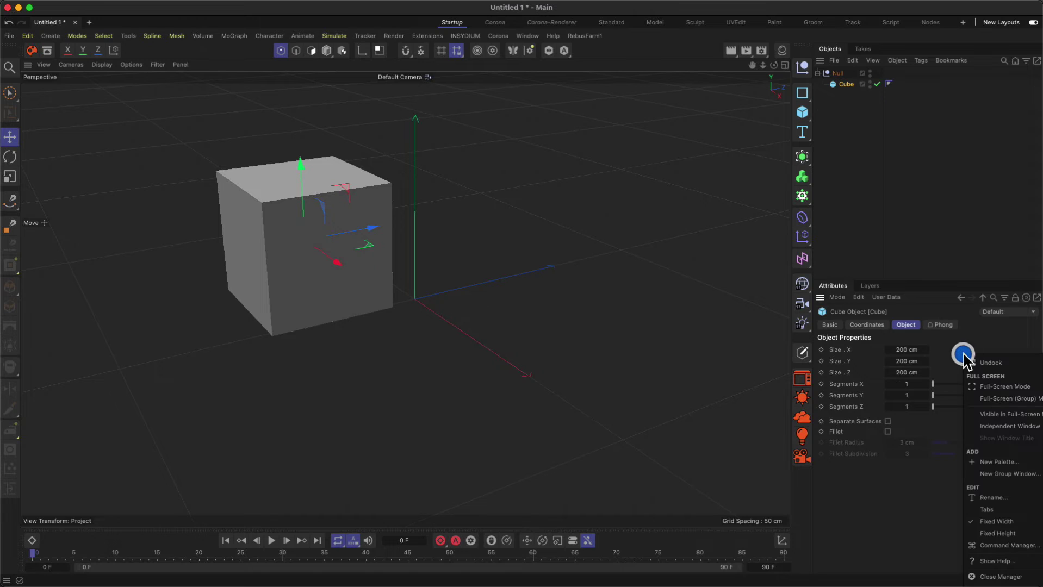
pyautogui.click(988, 561)
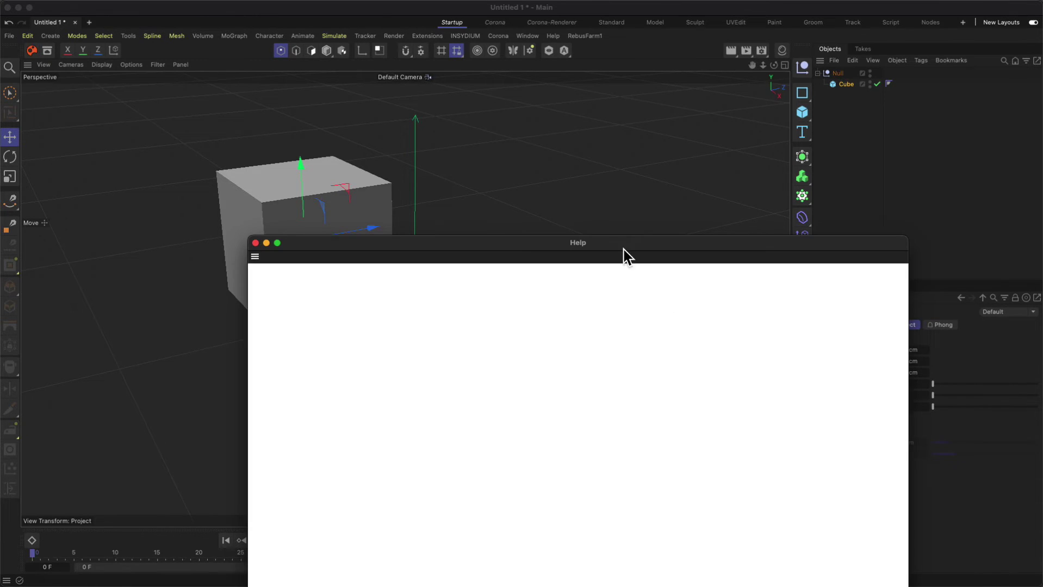
pyautogui.moveTo(623, 250); pyautogui.dragTo(535, 39)
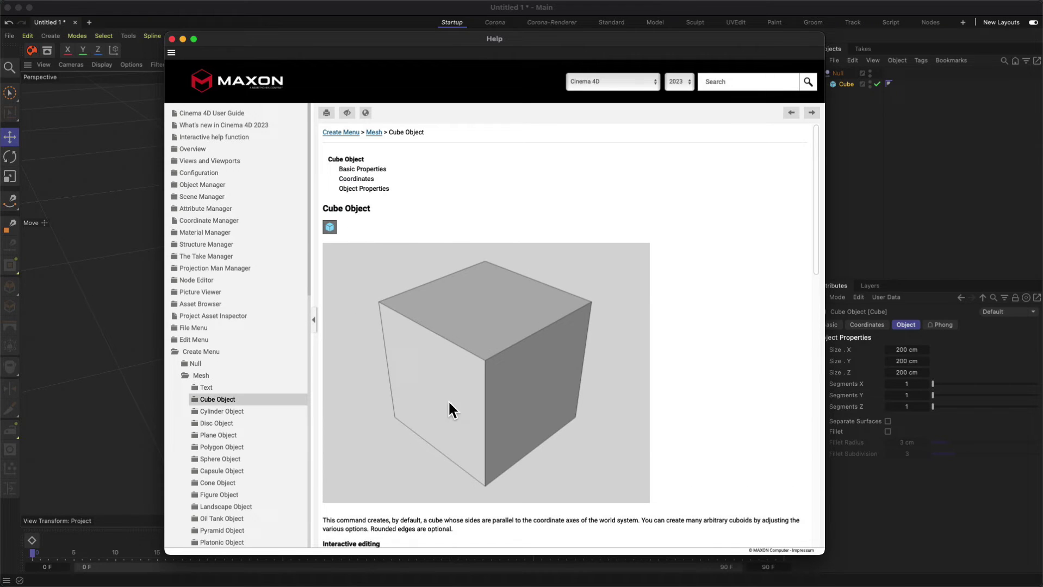
pyautogui.scroll(-5, 450, 247)
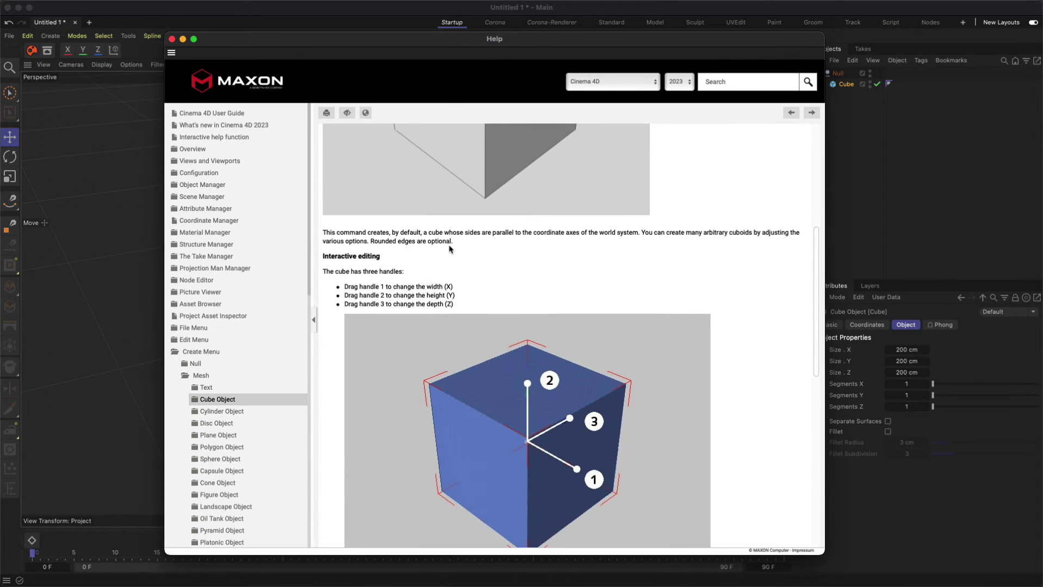
pyautogui.scroll(5, 449, 247)
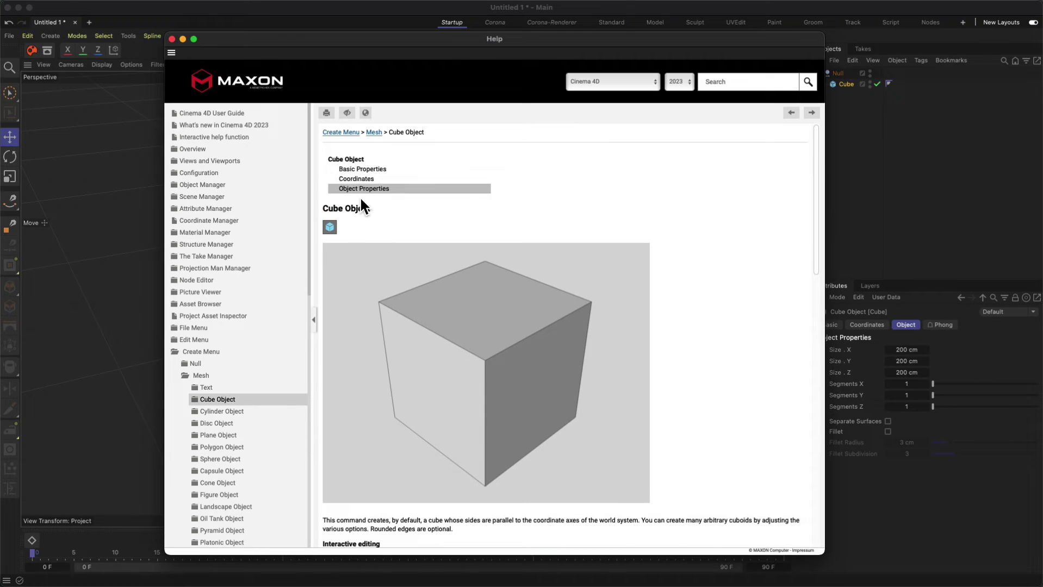
pyautogui.scroll(-12, 406, 279)
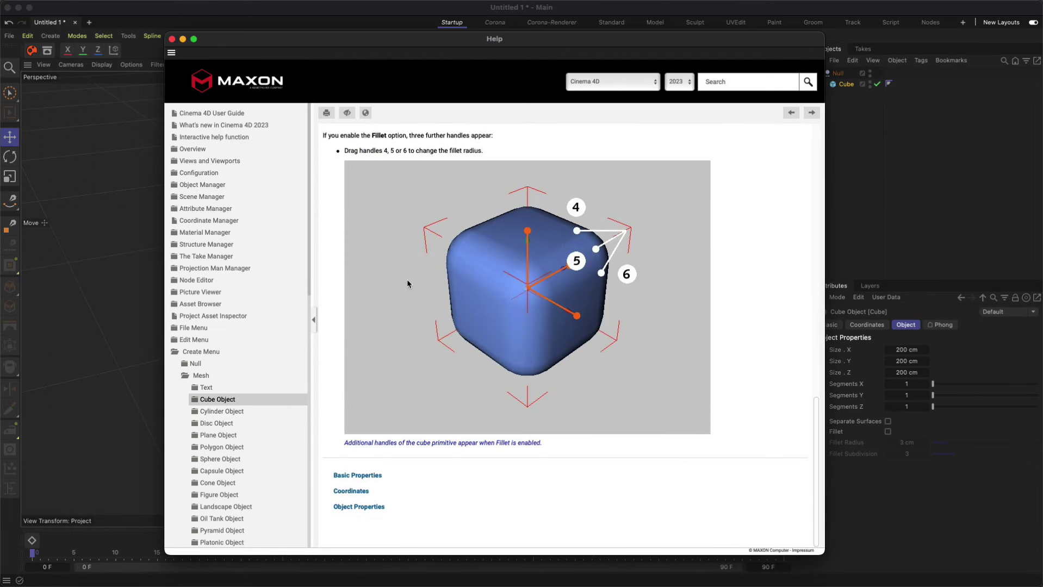
pyautogui.scroll(4, 386, 379)
pyautogui.scroll(-4, 387, 380)
pyautogui.scroll(1, 394, 329)
pyautogui.scroll(10, 395, 322)
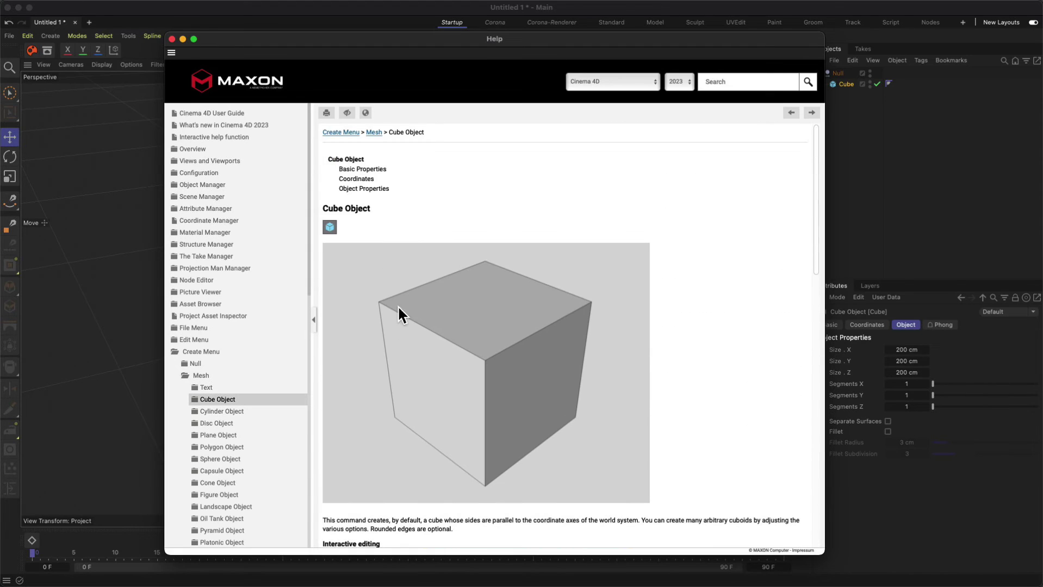
# Step: Close the help window, delete the Null with its Cube, and add a Bend deformer
pyautogui.click(173, 40)
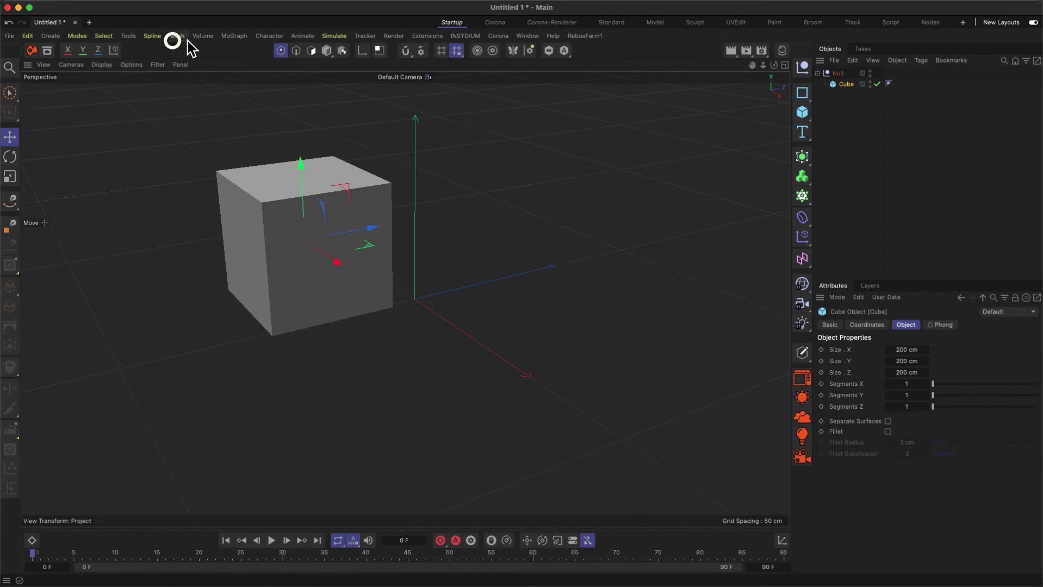
pyautogui.click(851, 128)
pyautogui.click(835, 70)
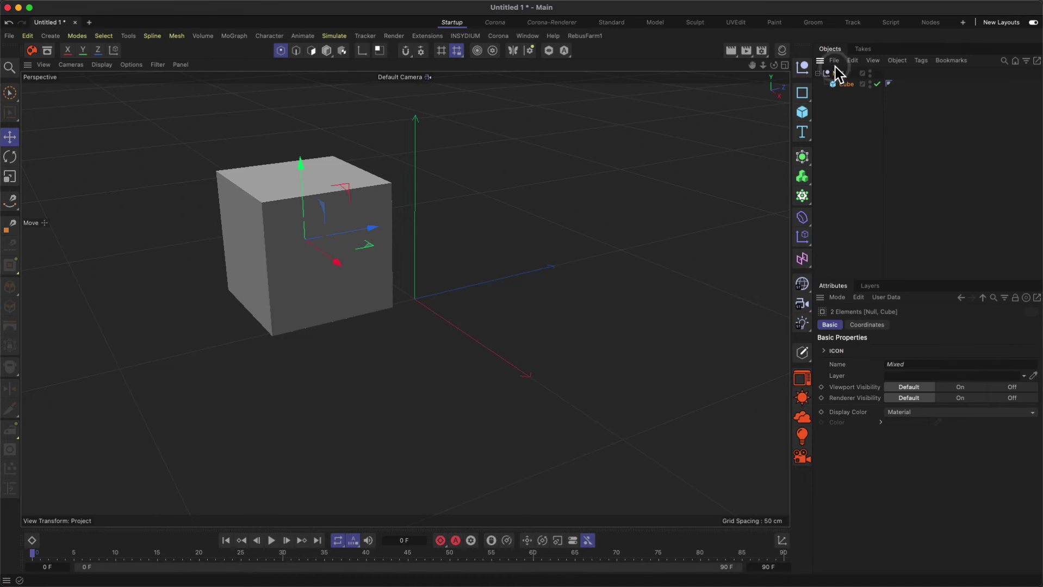
pyautogui.press('BackSpace')
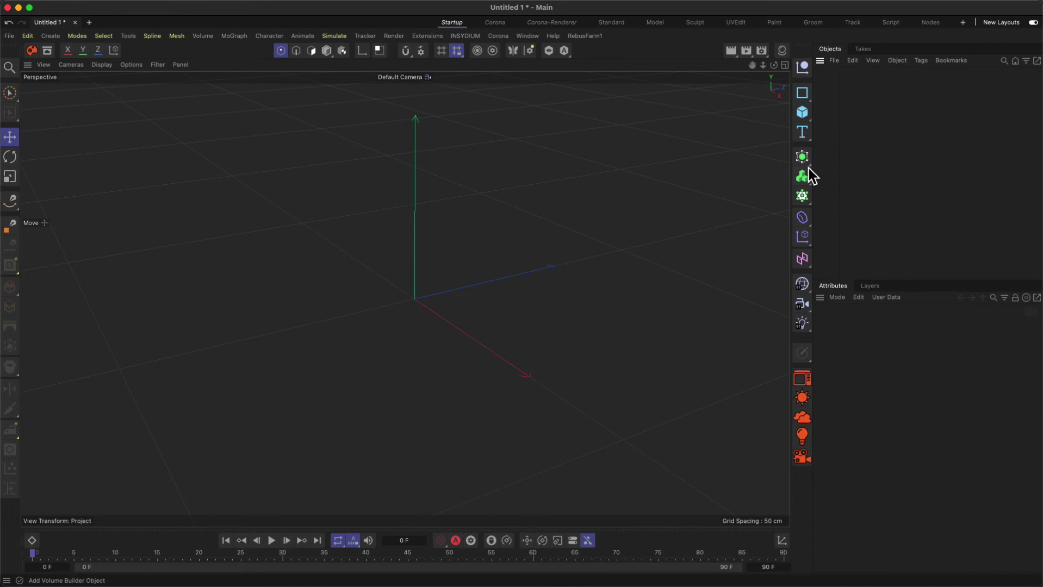
pyautogui.click(802, 219)
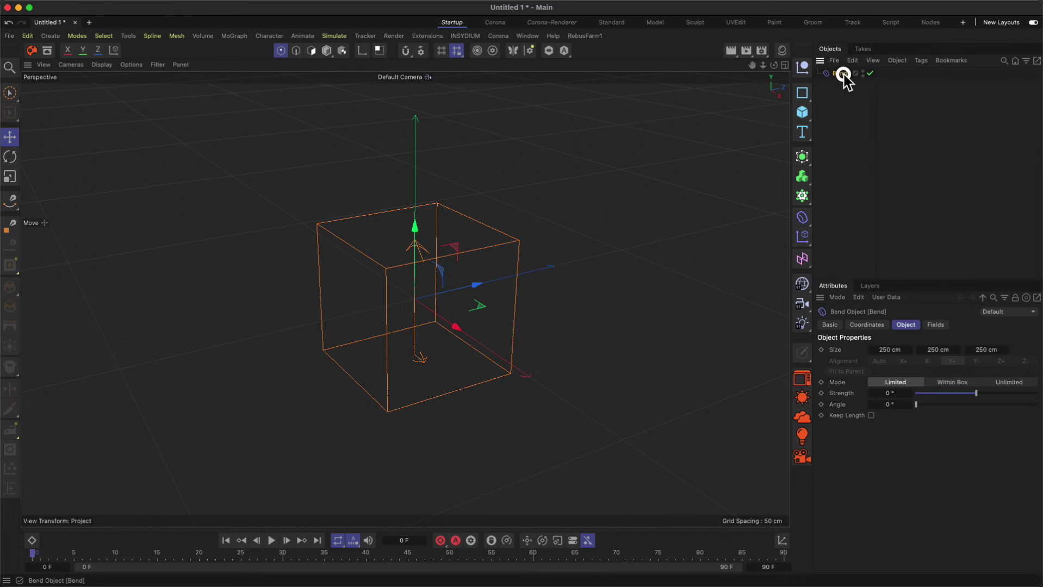
# Step: Open Show Help for the Bend deformer's attributes and bring the Help window into view
pyautogui.rightClick(963, 342)
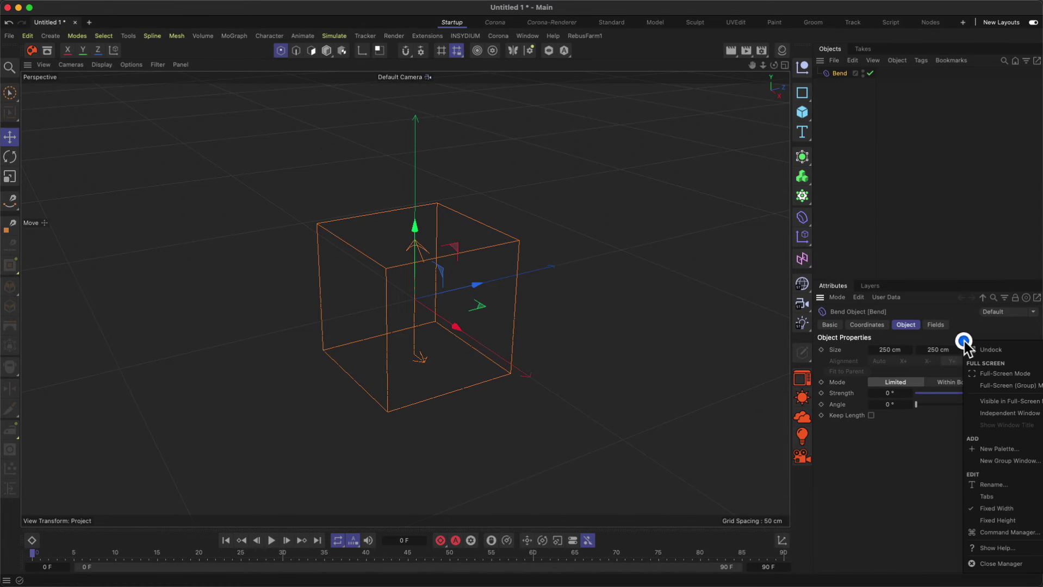
pyautogui.click(1000, 548)
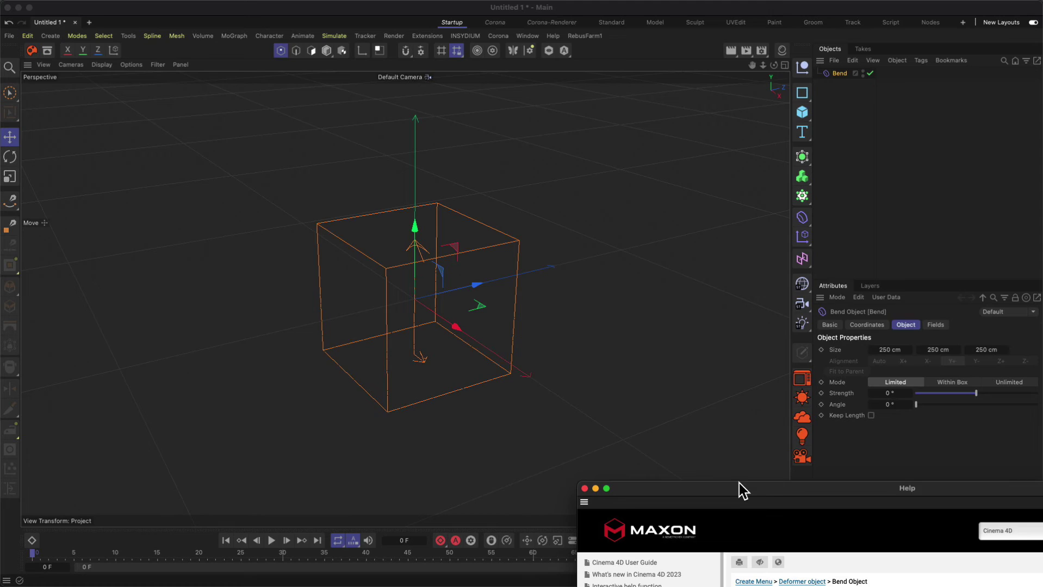
pyautogui.moveTo(740, 489); pyautogui.dragTo(324, 36)
pyautogui.scroll(-10, 495, 263)
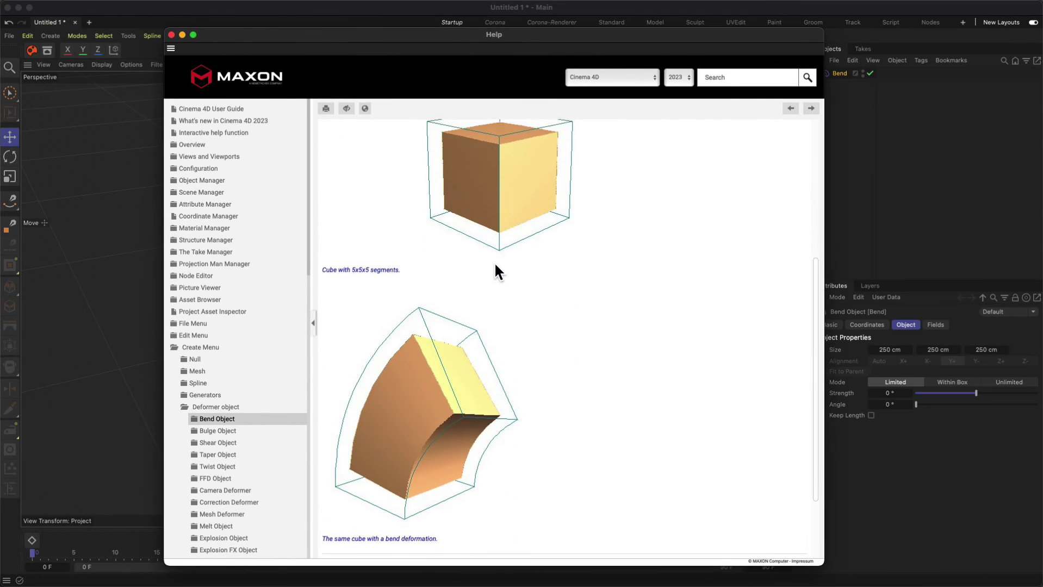
pyautogui.scroll(10, 415, 417)
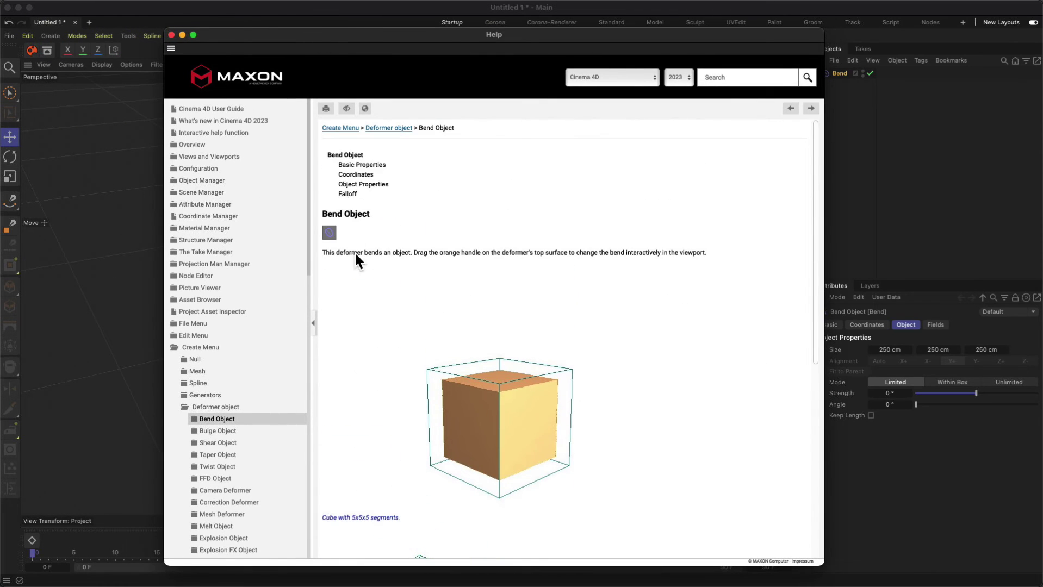
# Step: Go to the Deformer object help page, read through it, and move the window left
pyautogui.click(390, 128)
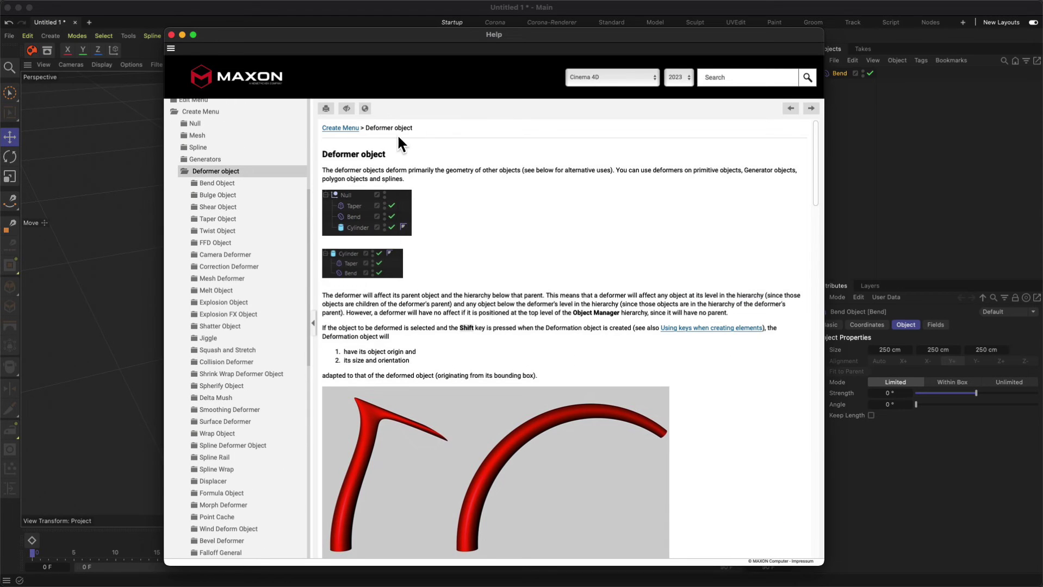
pyautogui.scroll(-15, 508, 282)
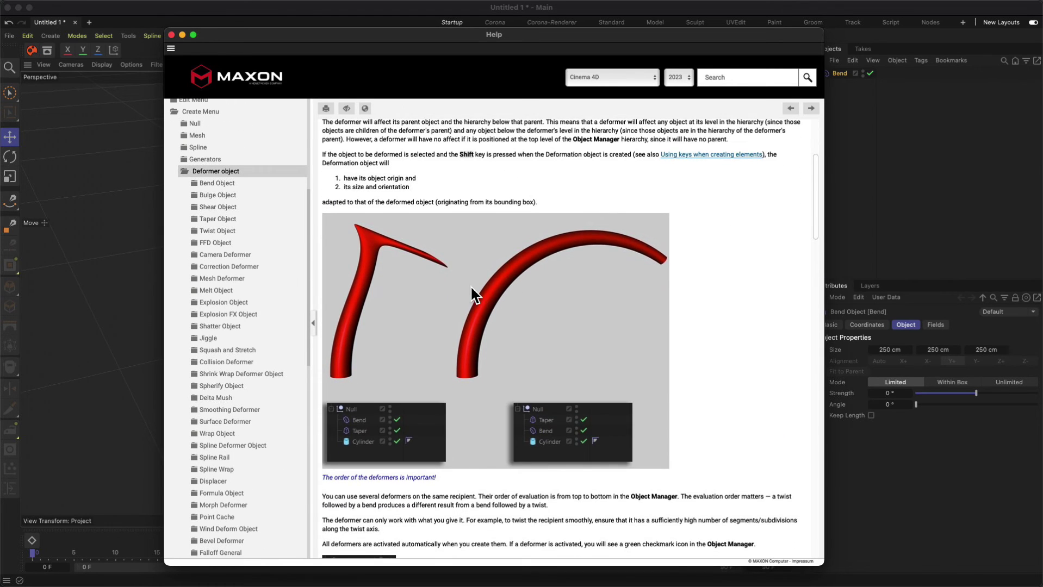
pyautogui.scroll(-9, 466, 301)
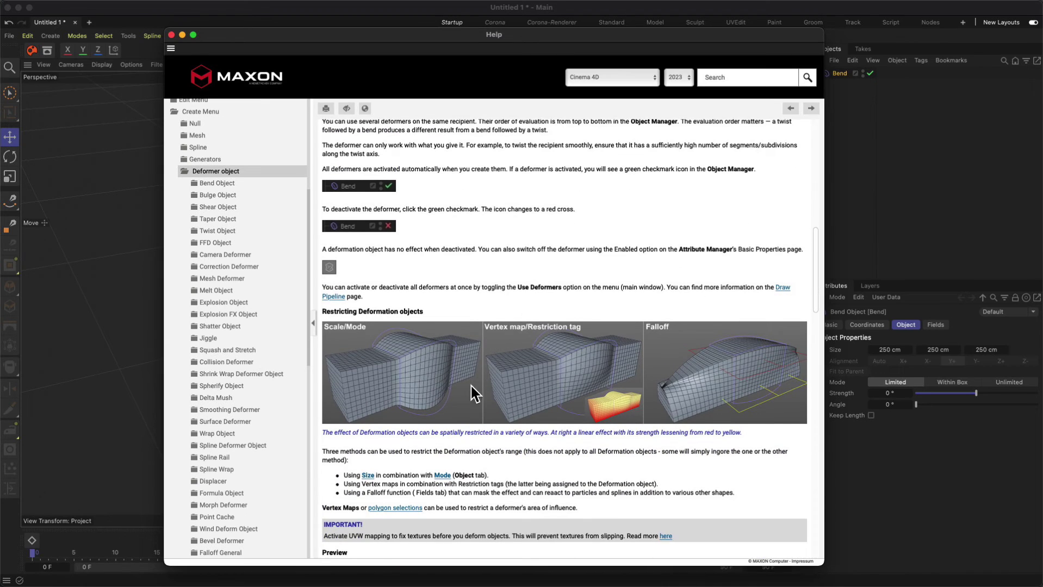
pyautogui.scroll(-12, 466, 307)
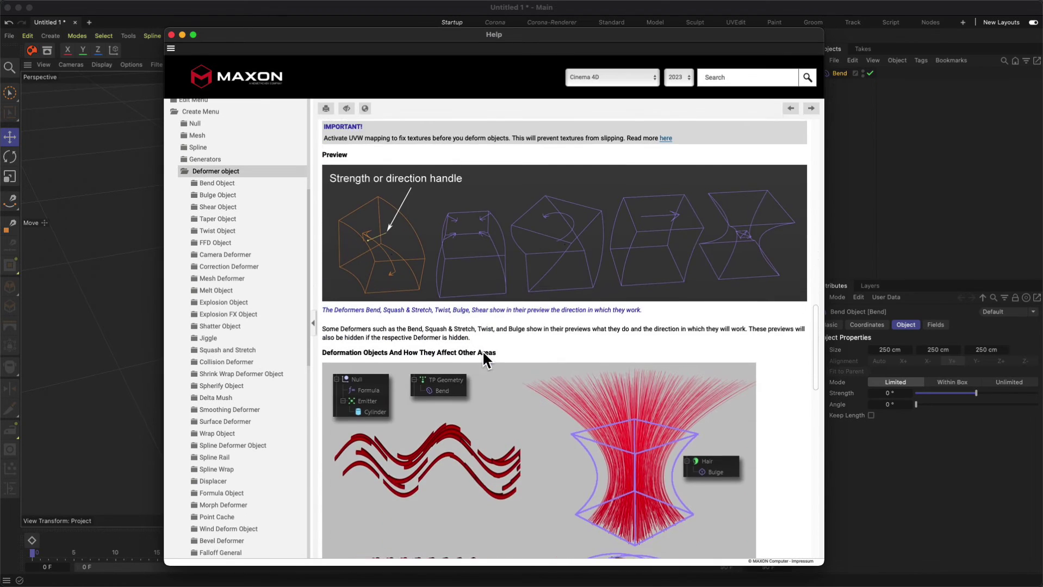
pyautogui.scroll(-8, 484, 352)
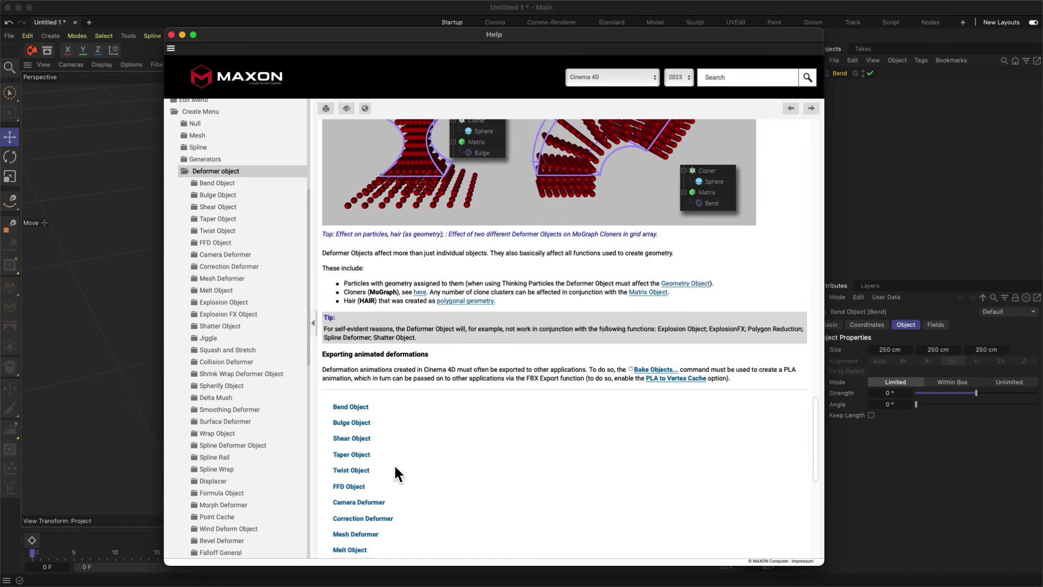
pyautogui.scroll(20, 439, 371)
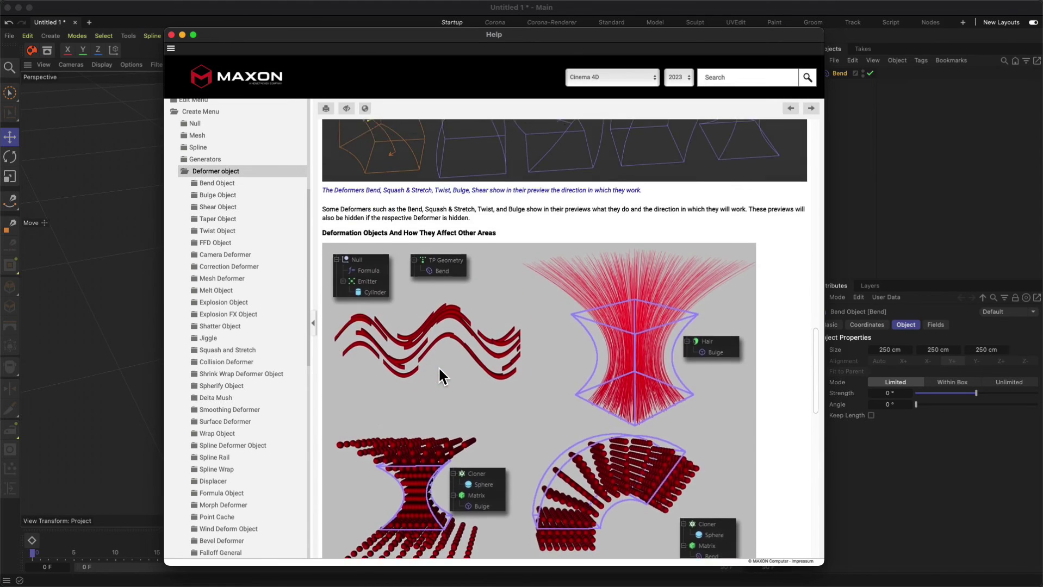
pyautogui.scroll(-10, 439, 372)
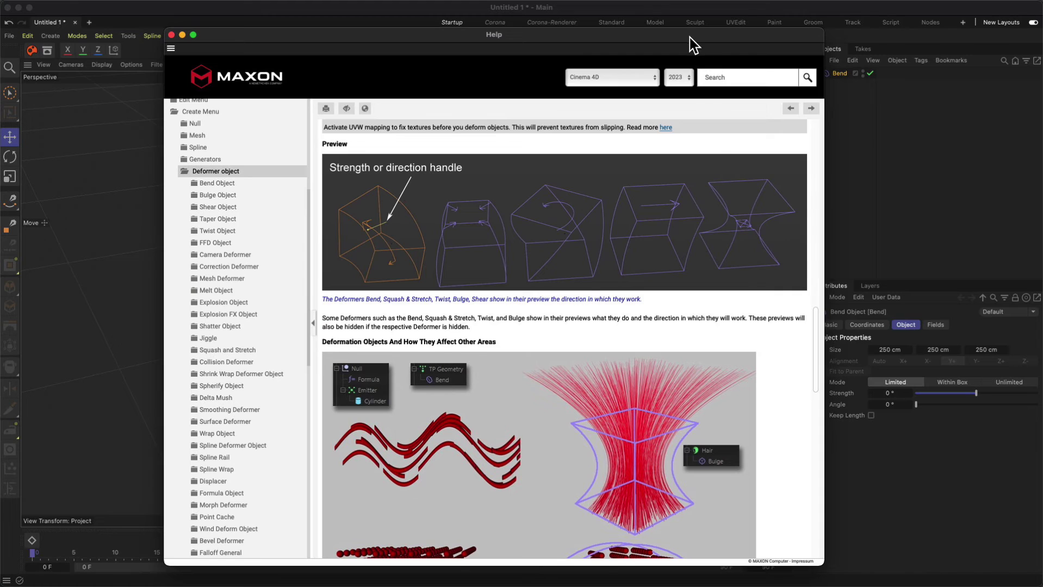
pyautogui.moveTo(689, 43); pyautogui.dragTo(615, 41)
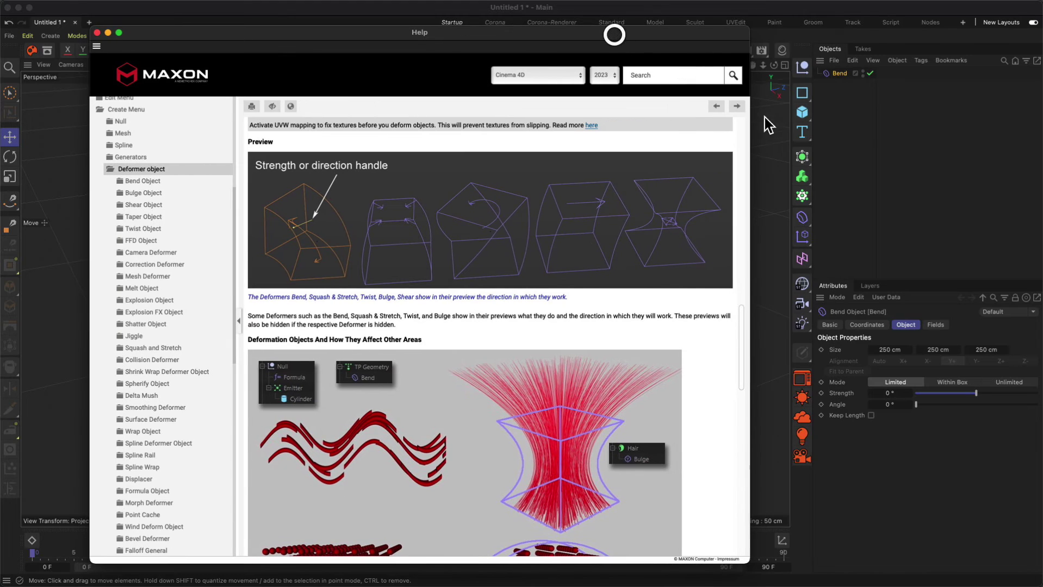
# Step: Add a Cloner object, which defaults to Grid mode with a 3×1×3 count
pyautogui.click(802, 197)
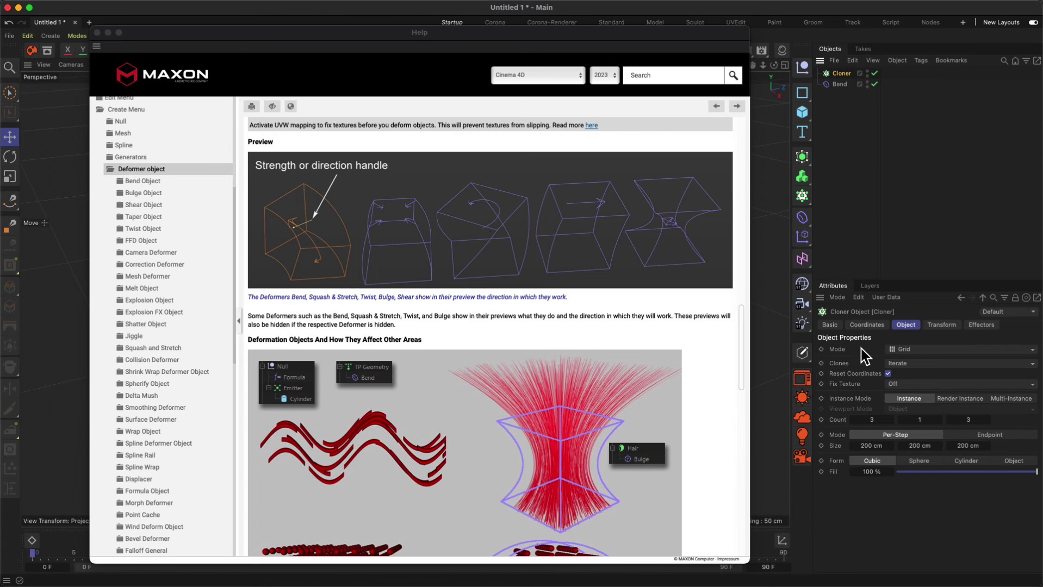
# Step: Open Show Help for the Cloner's Mode setting and highlight the Mode explanation text
pyautogui.rightClick(838, 350)
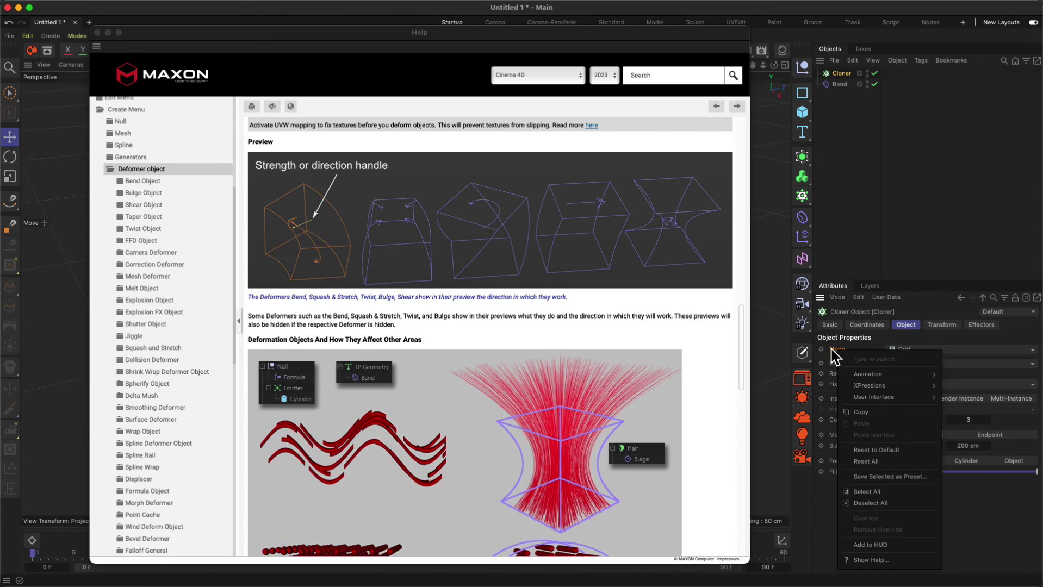
pyautogui.click(870, 560)
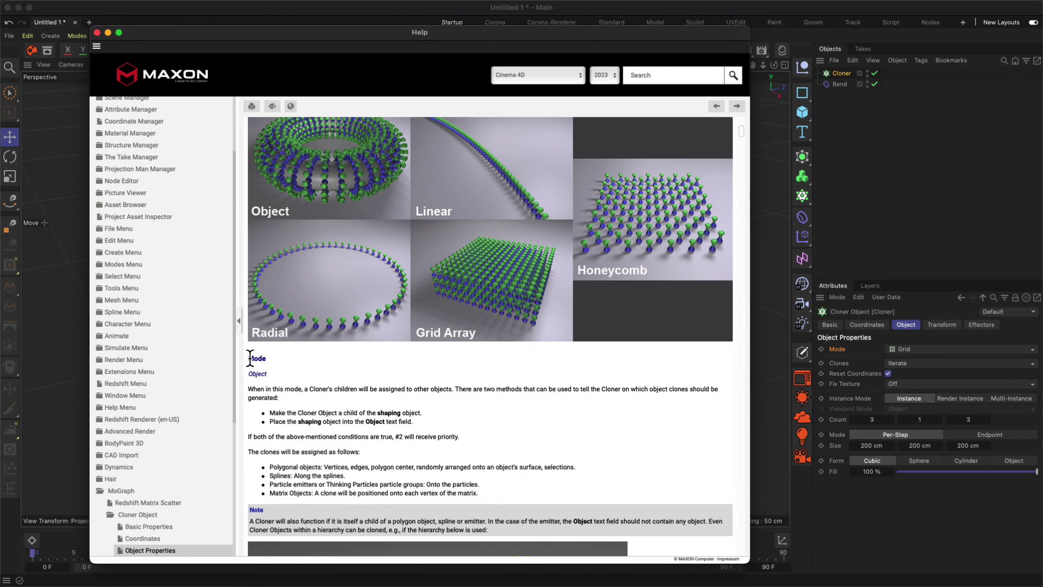
pyautogui.moveTo(250, 357); pyautogui.dragTo(517, 496)
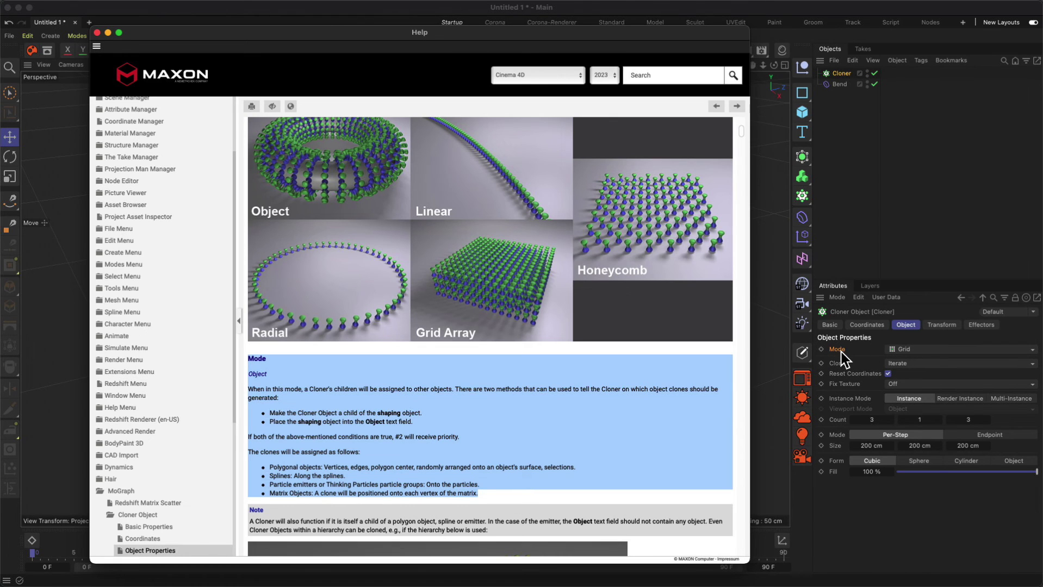
# Step: Scroll the Cloner Object help page down to the Instance Mode and Viewport Mode sections
pyautogui.scroll(-4, 383, 427)
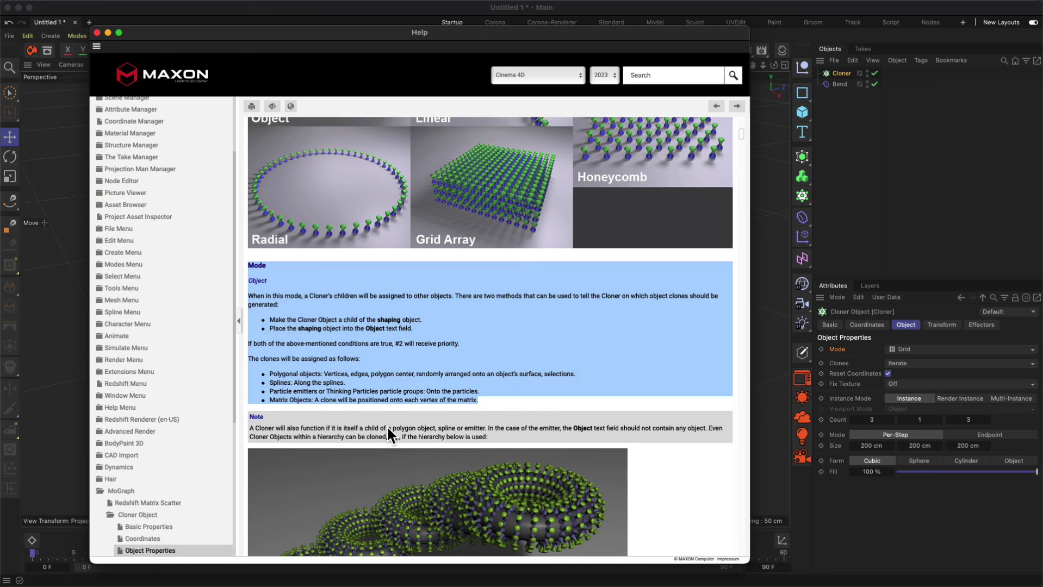
pyautogui.scroll(1, 304, 380)
pyautogui.scroll(2, 317, 378)
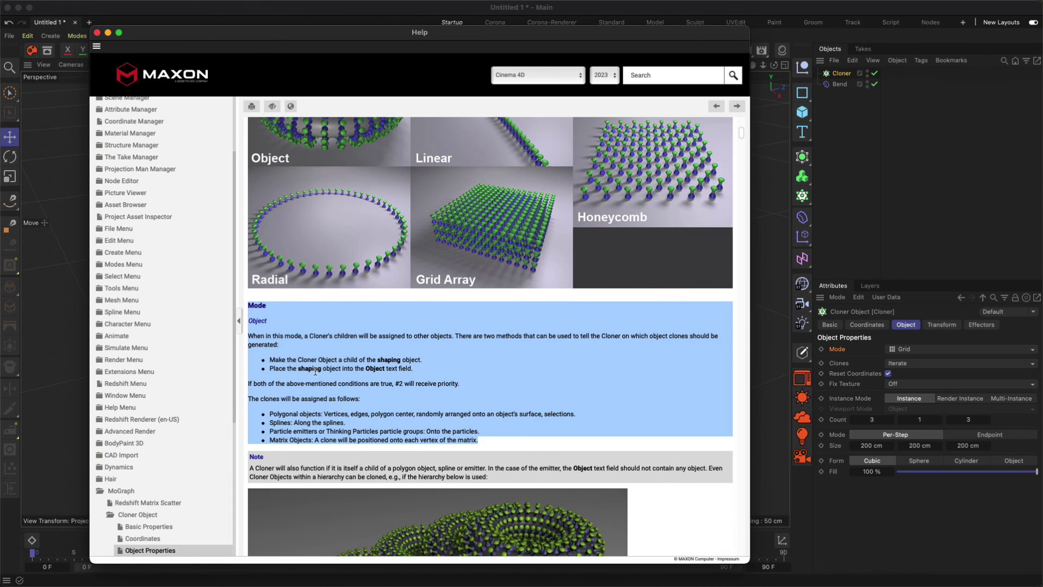
pyautogui.scroll(-3, 307, 381)
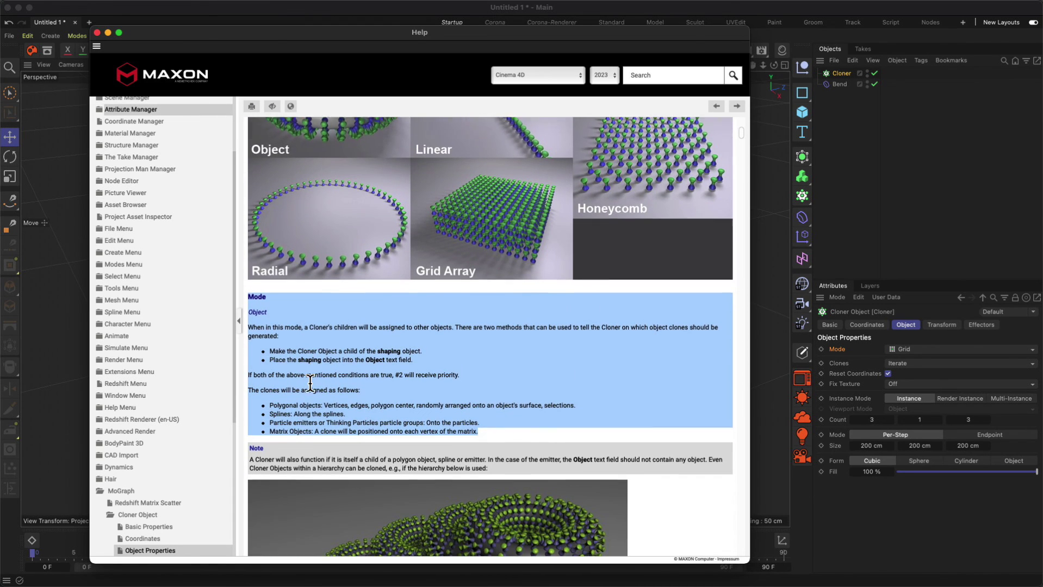
pyautogui.scroll(3, 283, 381)
pyautogui.scroll(2, 207, 366)
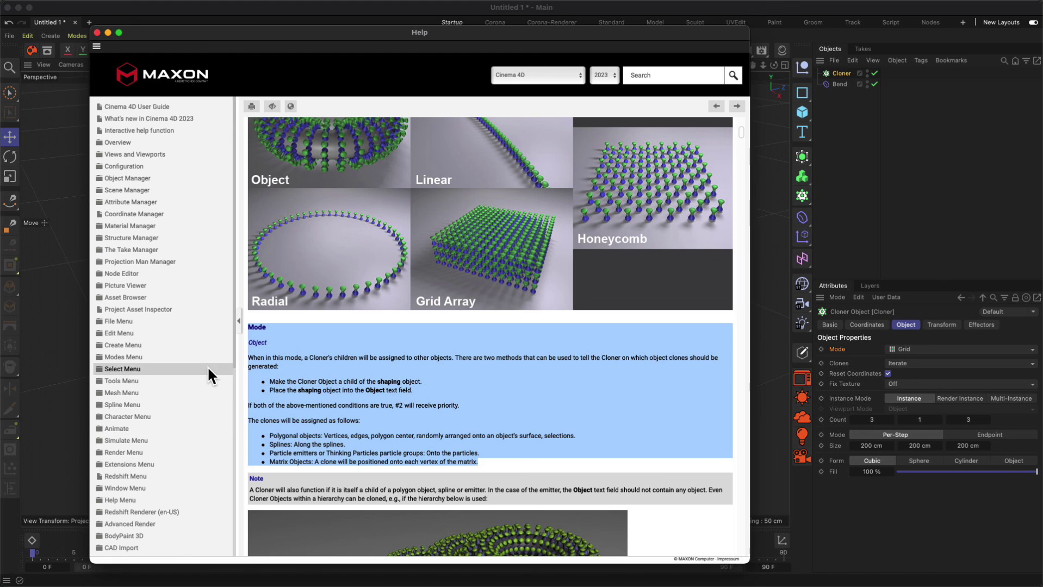
pyautogui.scroll(-7, 228, 375)
pyautogui.scroll(-10, 425, 424)
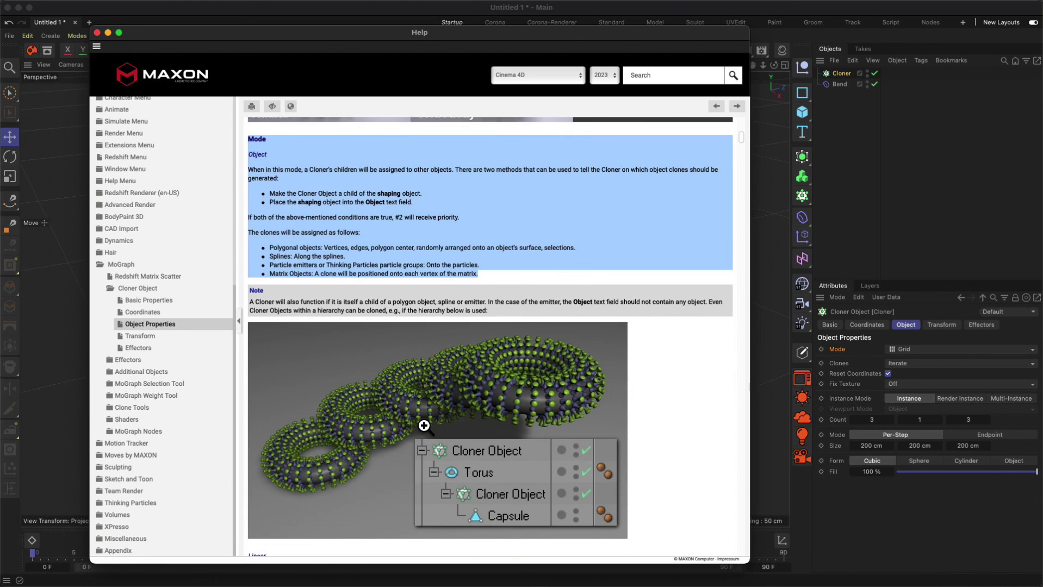
pyautogui.scroll(-8, 424, 425)
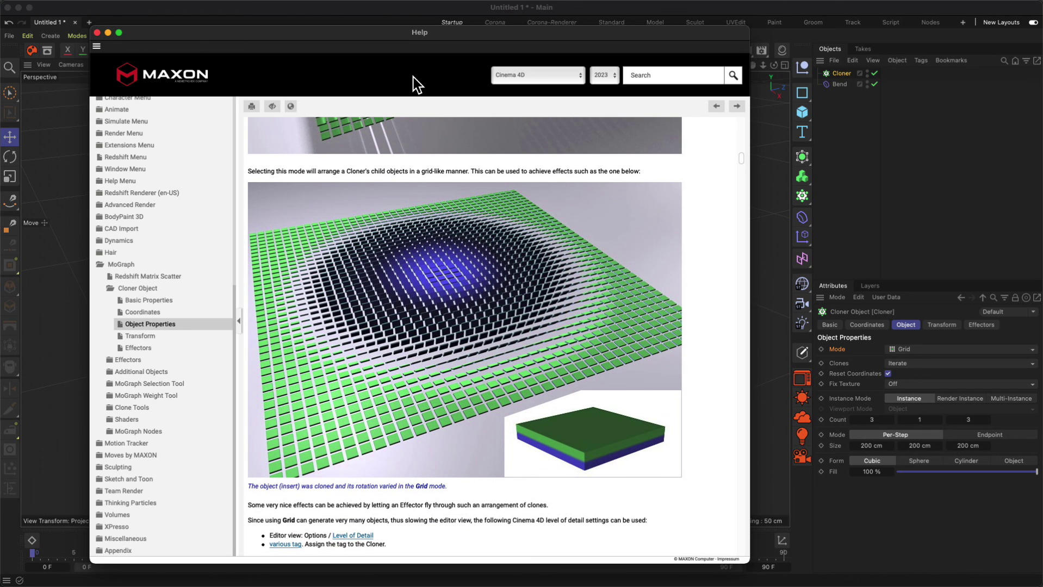
pyautogui.moveTo(433, 34); pyautogui.dragTo(445, 21)
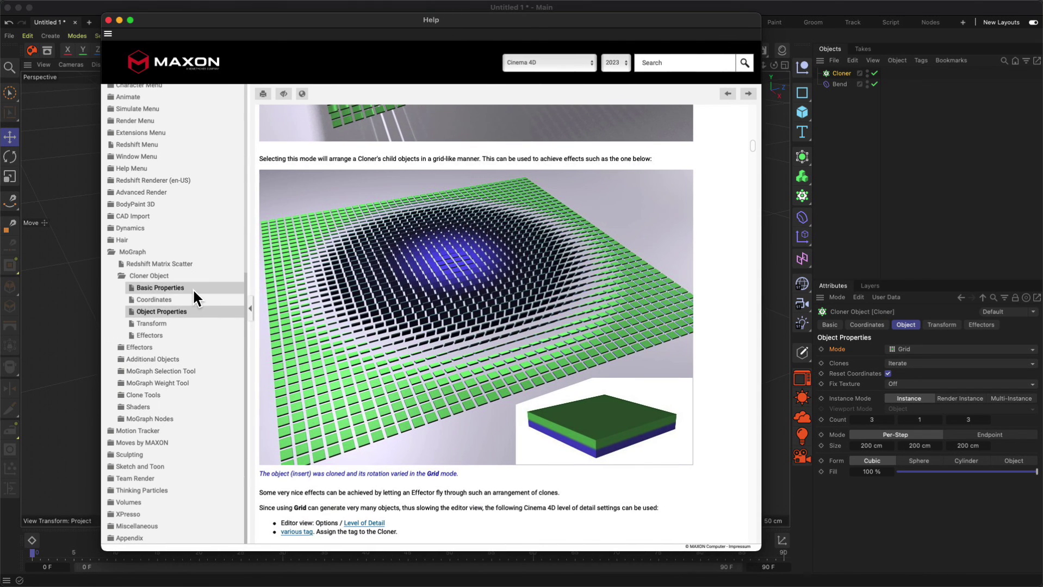
pyautogui.scroll(-3, 408, 471)
pyautogui.scroll(-12, 408, 472)
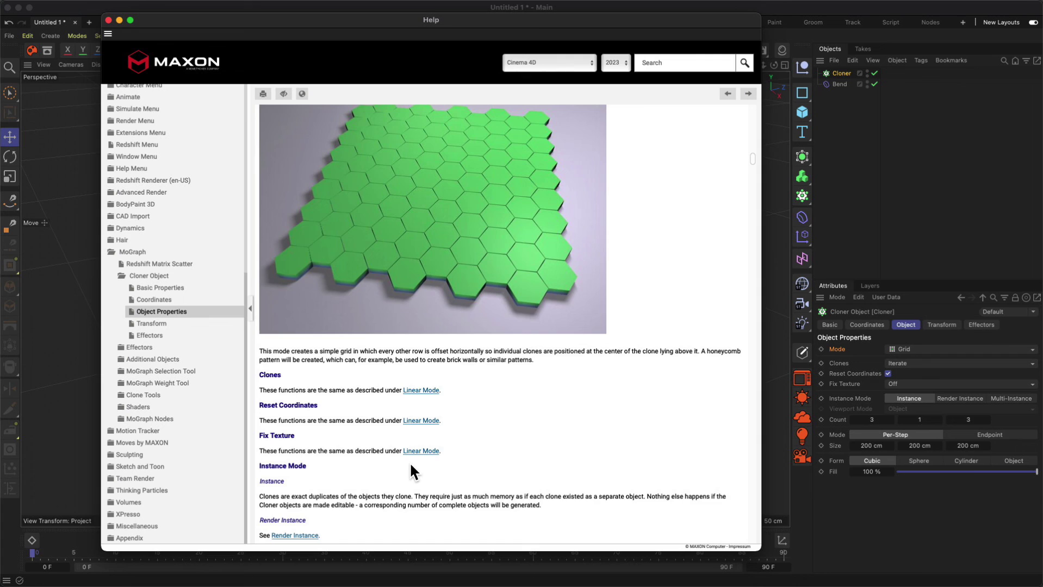
pyautogui.scroll(-3, 411, 463)
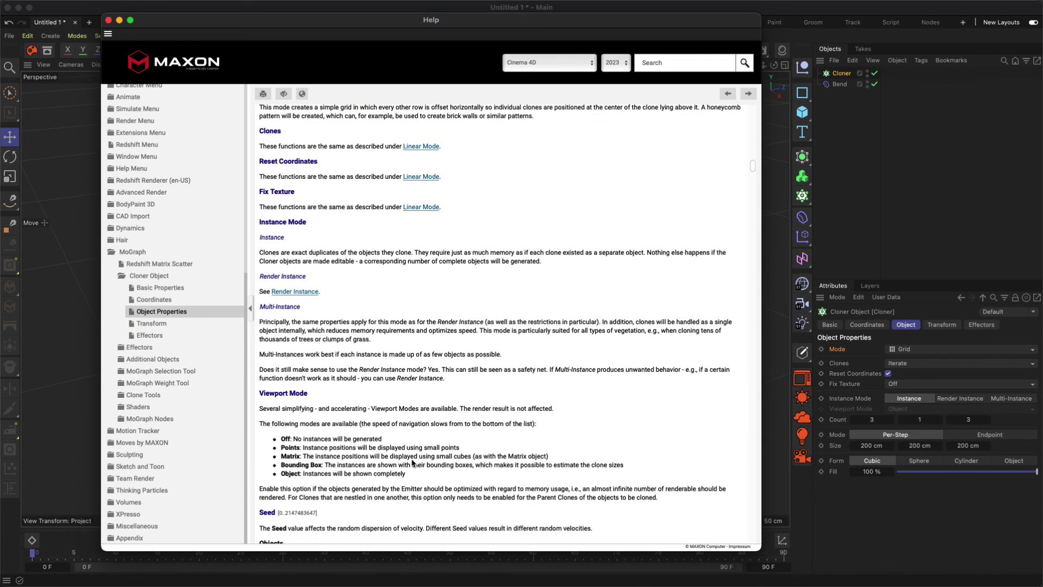